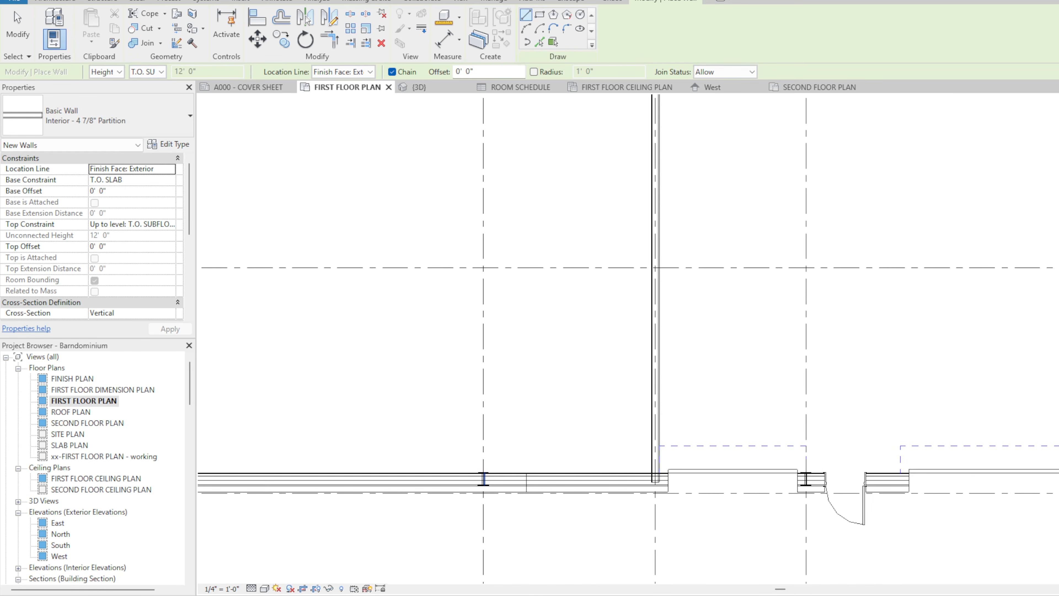
# - Draw Interior - 4 7/8" Partition walls from the south exterior wall up along grid 2 and across to the west exterior wall
pyautogui.click(485, 473)
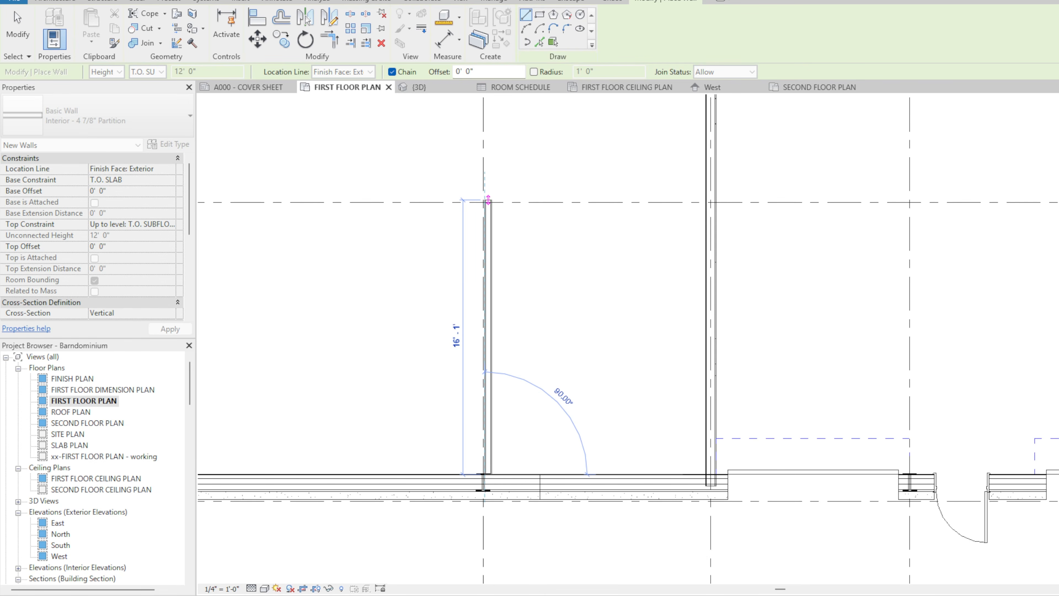
pyautogui.click(486, 130)
pyautogui.scroll(-2, 684, 433)
pyautogui.click(275, 236)
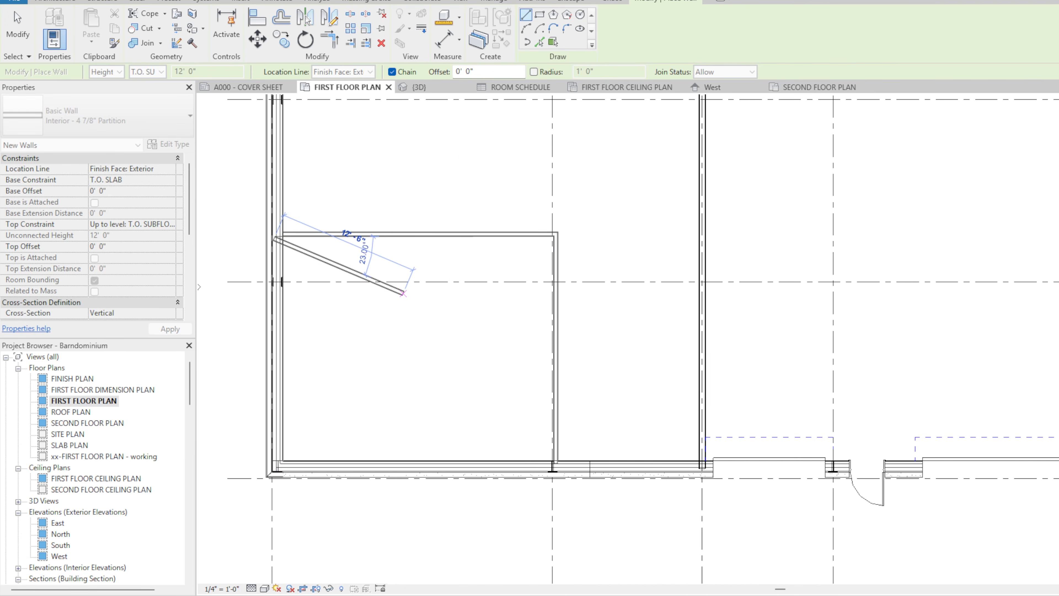
pyautogui.press('Escape')
pyautogui.moveTo(372, 278); pyautogui.dragTo(337, 439, button='middle')
pyautogui.moveTo(405, 218); pyautogui.dragTo(418, 317, button='middle')
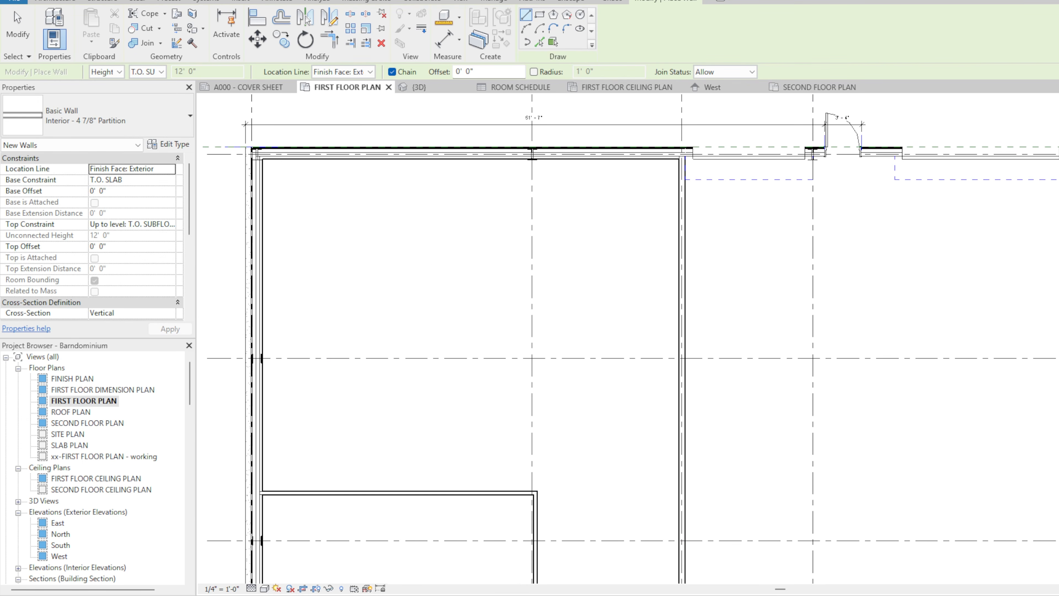
pyautogui.click(470, 161)
pyautogui.press('Return')
pyautogui.hotkey('ctrl', 'z')
# - Draw a partition 15' down from the north exterior wall and continue it across to the west exterior wall
pyautogui.click(471, 153)
pyautogui.write('15')
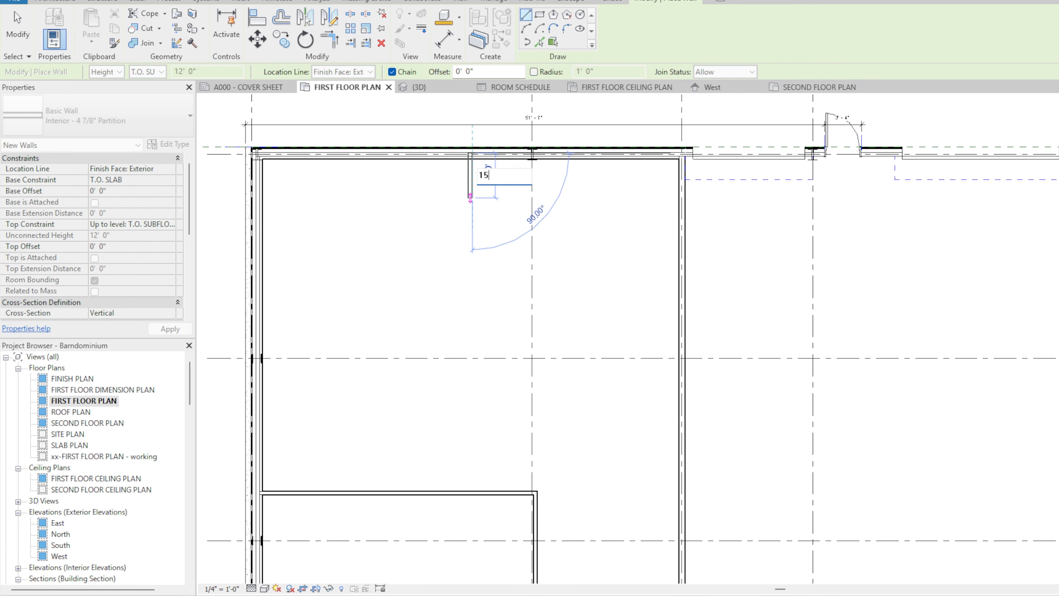
pyautogui.press('Return')
pyautogui.click(258, 319)
pyautogui.press('Escape')
pyautogui.press('Escape')
# - Set the northwest room's east partition 15' from the west exterior wall
pyautogui.click(470, 275)
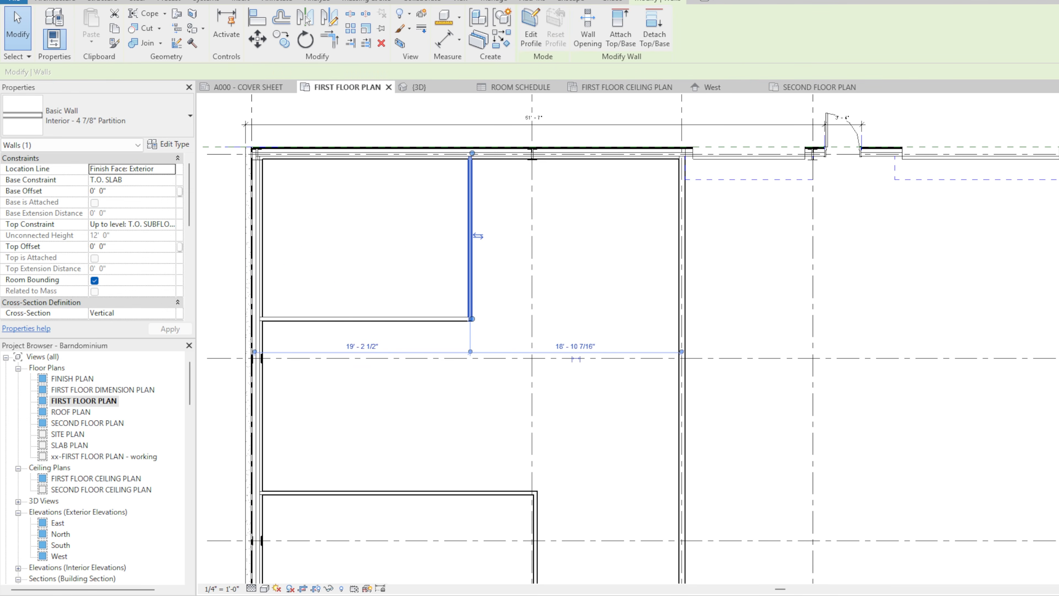
pyautogui.click(362, 346)
pyautogui.write('15')
pyautogui.press('Return')
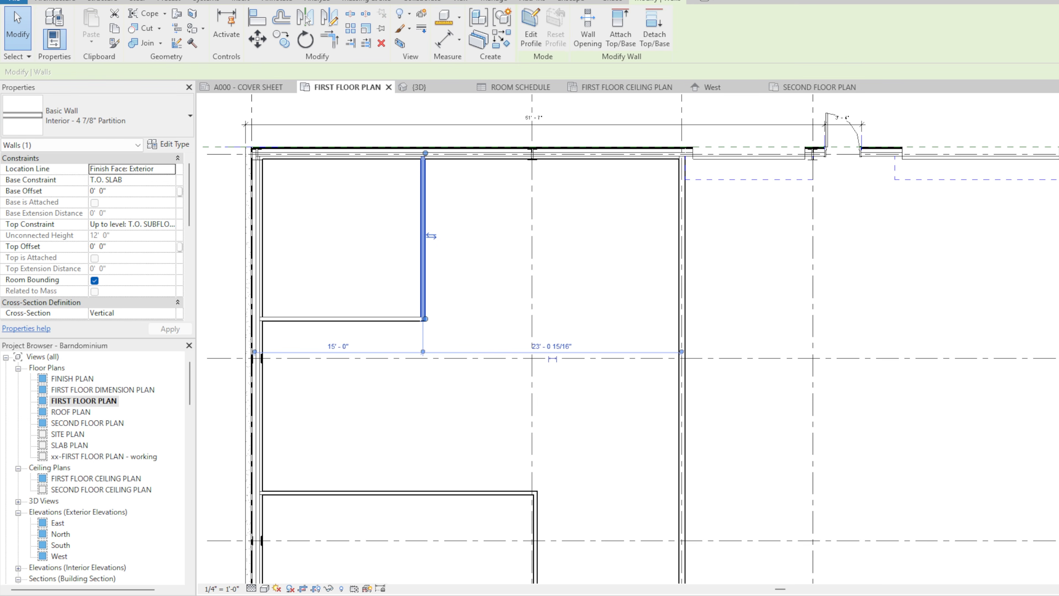
pyautogui.press('Escape')
# - Copy the northwest room's east partition 10' to the east
pyautogui.moveTo(500, 312); pyautogui.dragTo(485, 323, button='middle')
pyautogui.moveTo(407, 244); pyautogui.dragTo(403, 250, button='middle')
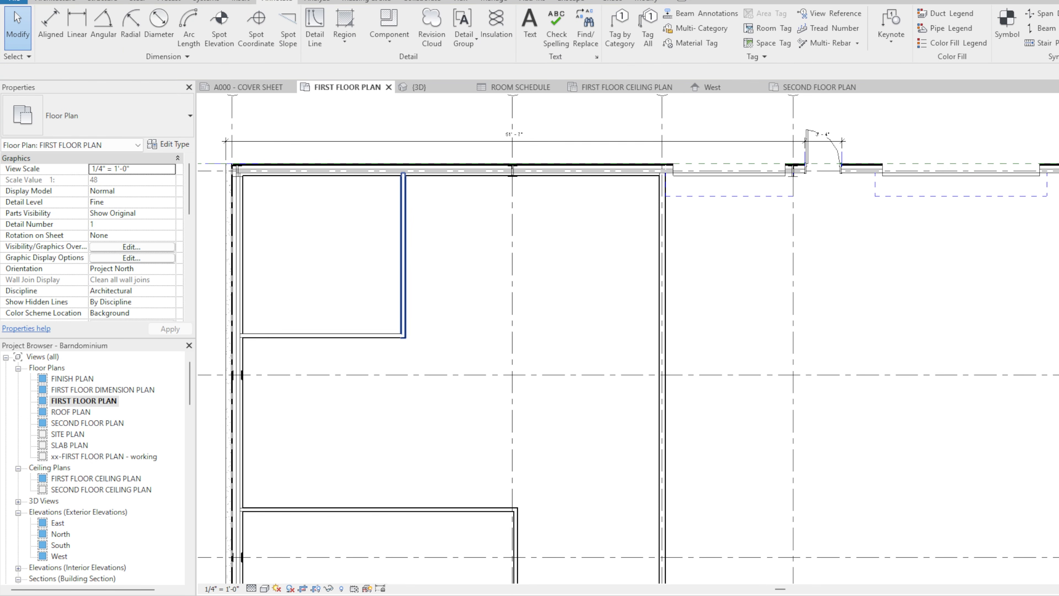
pyautogui.click(402, 250)
pyautogui.write('10')
pyautogui.press('Return')
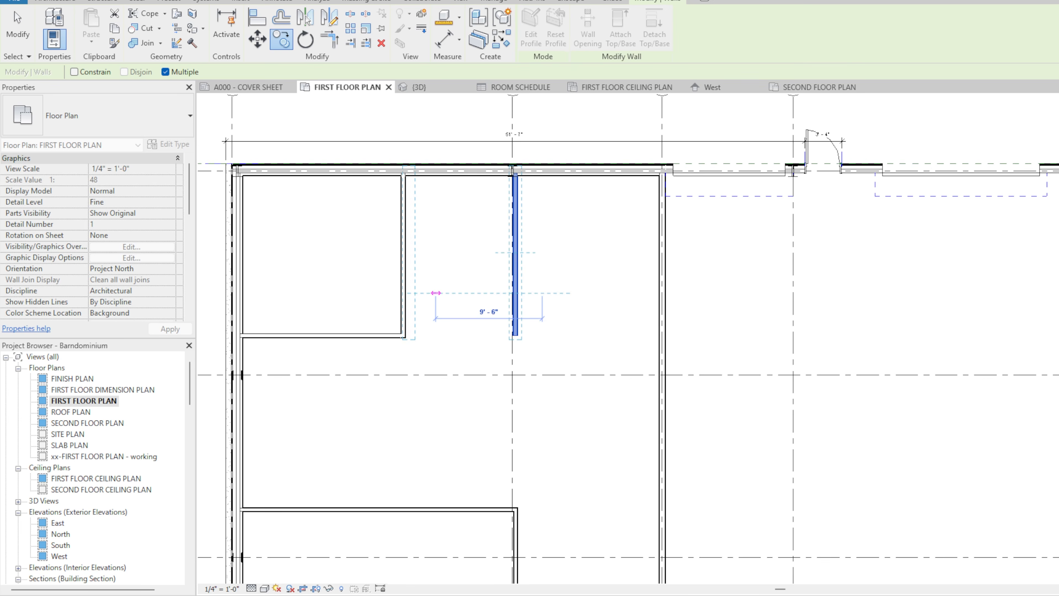
pyautogui.press('Escape')
pyautogui.press('Escape')
# - Extend the northwest room's south partition east to form a corner with the copied wall
pyautogui.press('t')
pyautogui.press('r')
pyautogui.click(388, 335)
pyautogui.click(515, 319)
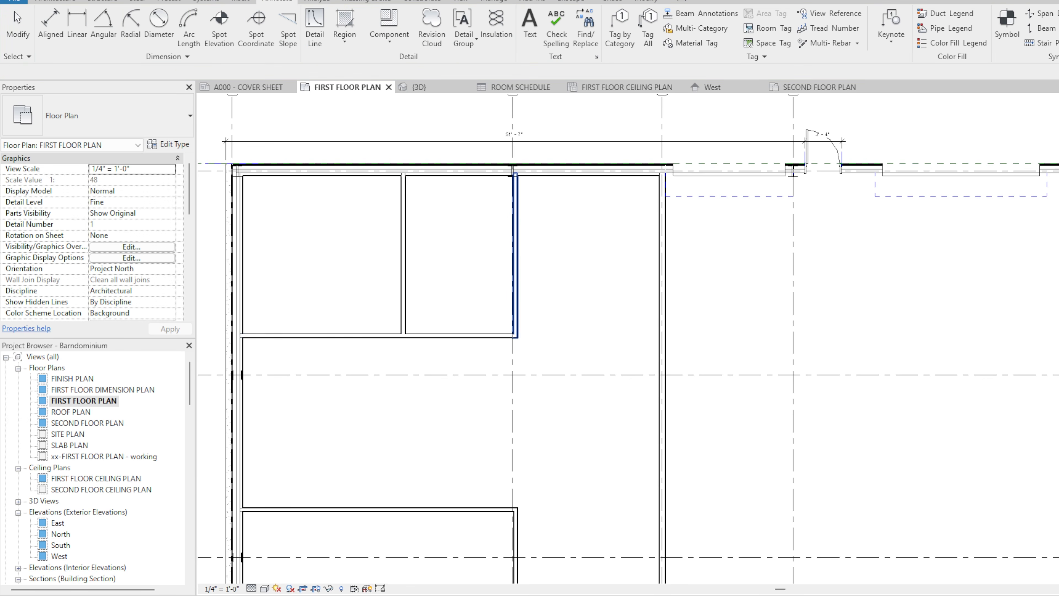
pyautogui.press('Escape')
# - Draw a horizontal partition from 5' above the copied wall's lower corner east to the full-length wall at grid 2.1
pyautogui.moveTo(538, 329); pyautogui.dragTo(476, 319, button='middle')
pyautogui.press('w')
pyautogui.press('a')
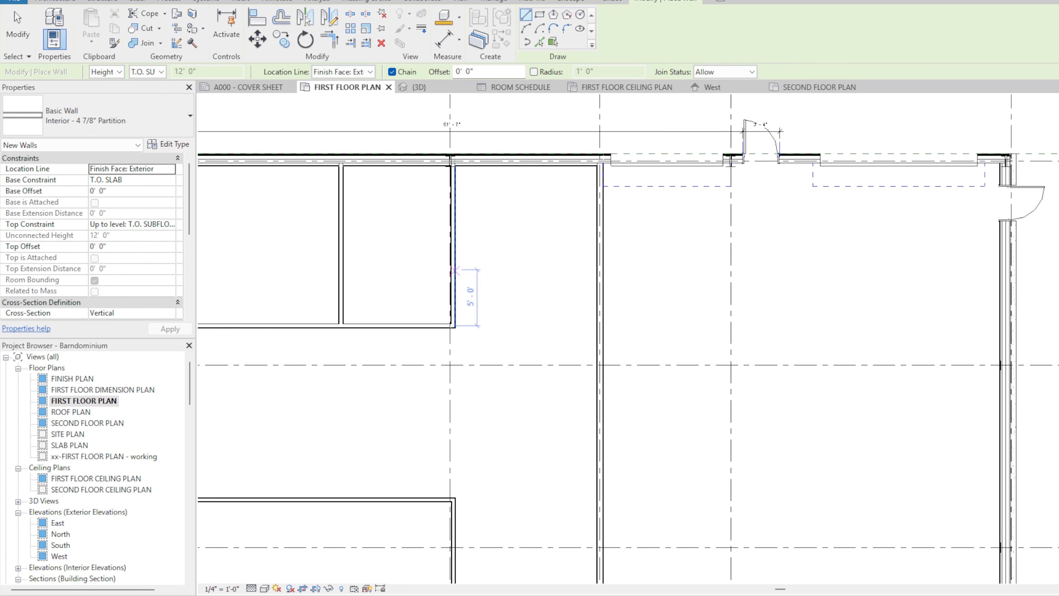
pyautogui.click(454, 271)
pyautogui.click(597, 271)
pyautogui.press('Escape')
# - Draw a partition down from the new horizontal wall, level with the southwest room's north wall, and across to the grid 2.1 wall
pyautogui.scroll(-3, 598, 271)
pyautogui.moveTo(524, 328); pyautogui.dragTo(542, 313, button='middle')
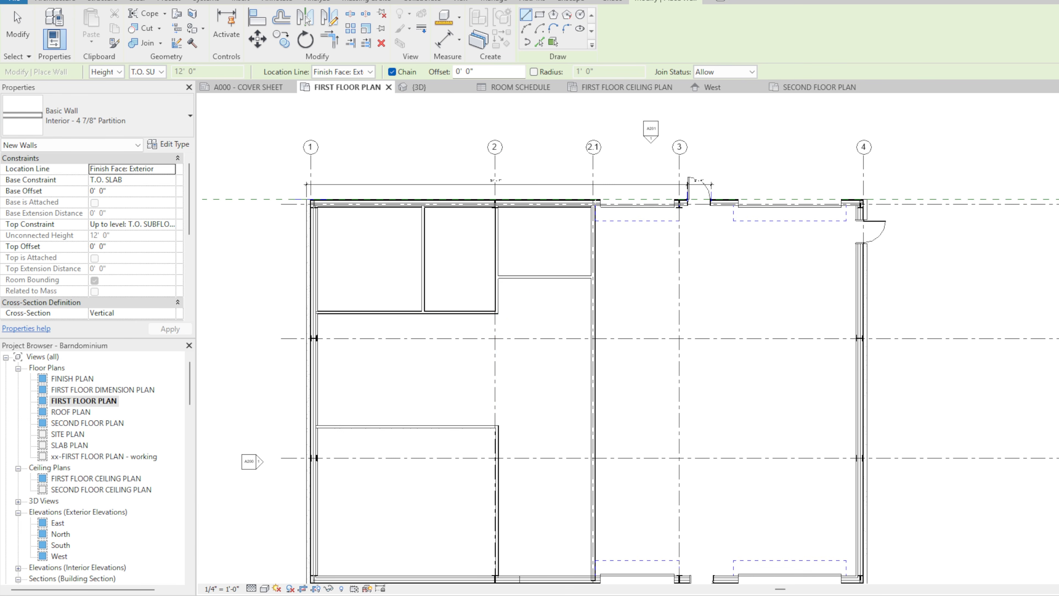
pyautogui.click(532, 278)
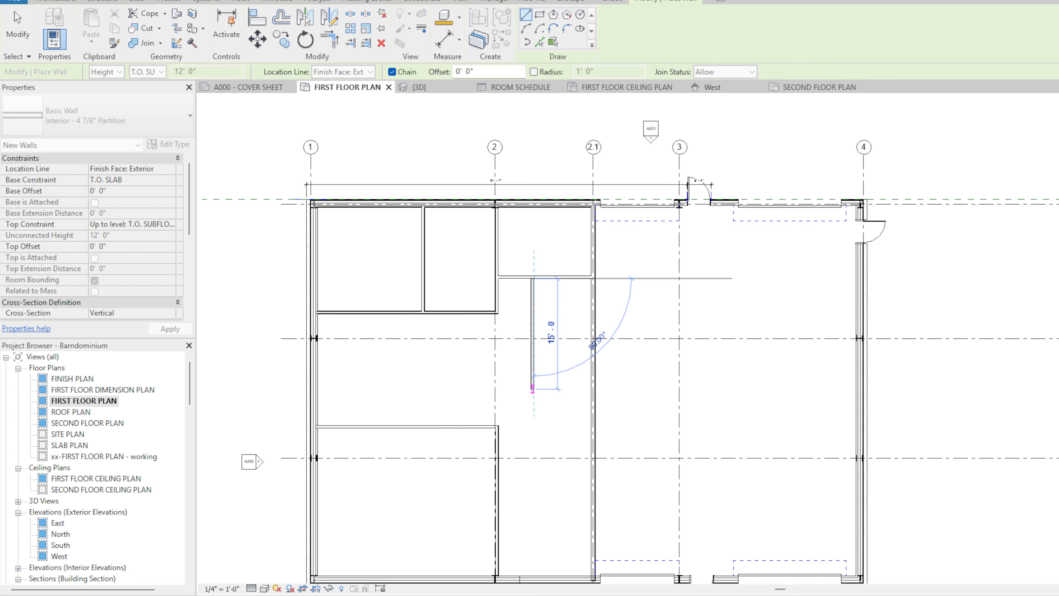
pyautogui.click(533, 427)
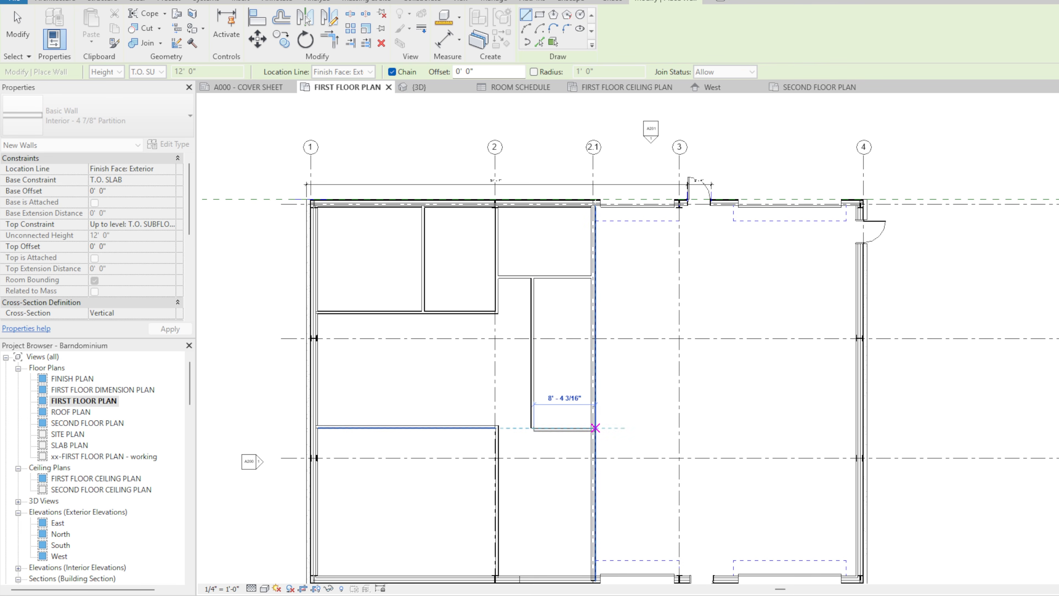
pyautogui.click(592, 428)
pyautogui.press('Escape')
pyautogui.press('Escape')
# - Draw a horizontal partition across the lower part of the narrow room beside the grid 2.1 wall, dividing it in two
pyautogui.scroll(2, 591, 308)
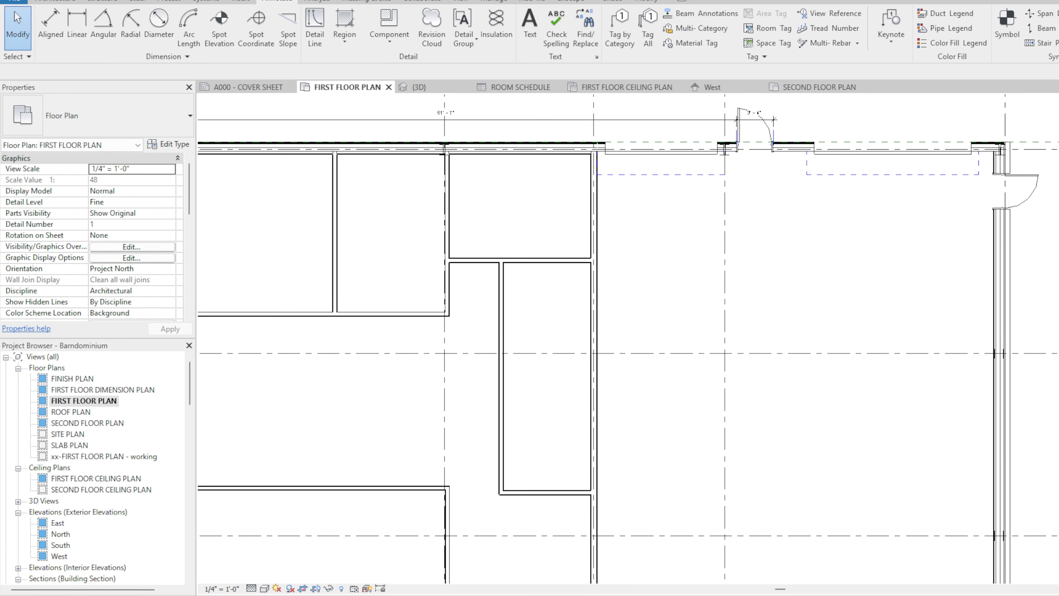
pyautogui.press('w')
pyautogui.press('a')
pyautogui.click(503, 421)
pyautogui.click(592, 421)
pyautogui.press('Escape')
pyautogui.press('Escape')
# - Review the partition layout across the whole first floor plan
pyautogui.scroll(-2, 538, 317)
pyautogui.moveTo(538, 317)
pyautogui.mouseDown(button='middle')
pyautogui.moveTo(543, 299)
pyautogui.moveTo(568, 294)
pyautogui.moveTo(519, 209)
pyautogui.mouseUp(button='middle')
pyautogui.moveTo(391, 318); pyautogui.dragTo(425, 363, button='middle')
pyautogui.scroll(1, 407, 362)
pyautogui.scroll(-1, 406, 362)
pyautogui.scroll(1, 424, 363)
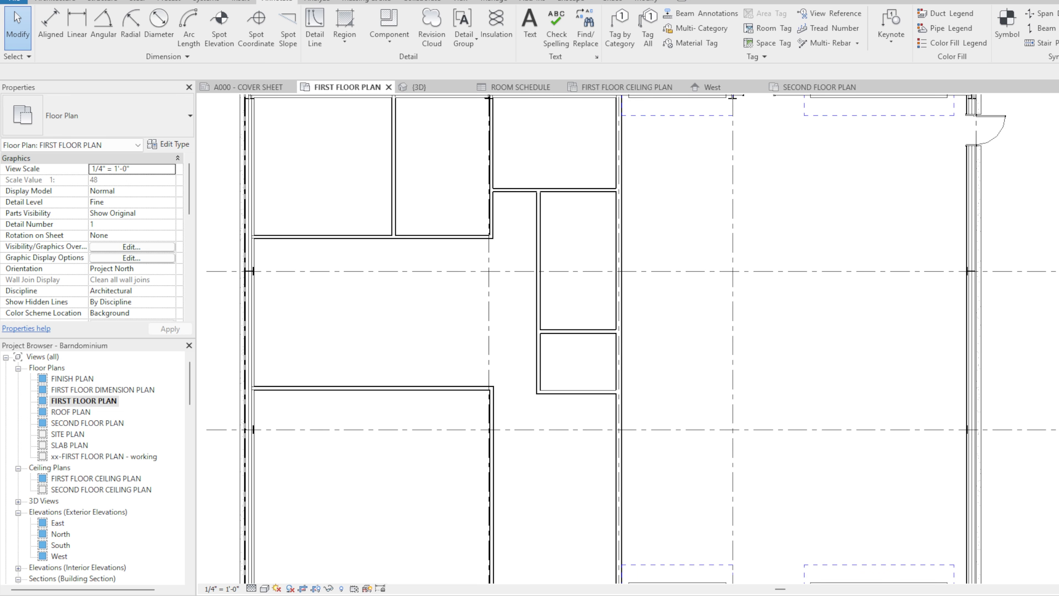
pyautogui.scroll(-4, 483, 349)
pyautogui.scroll(2, 514, 453)
pyautogui.moveTo(514, 453); pyautogui.dragTo(525, 451, button='middle')
# - Place a 36" x 84" HOLLOW METAL - FR single flush door in the grid 2.1 wall at the narrow room's north end
pyautogui.press('t')
pyautogui.press('g')
pyautogui.press('d')
pyautogui.press('r')
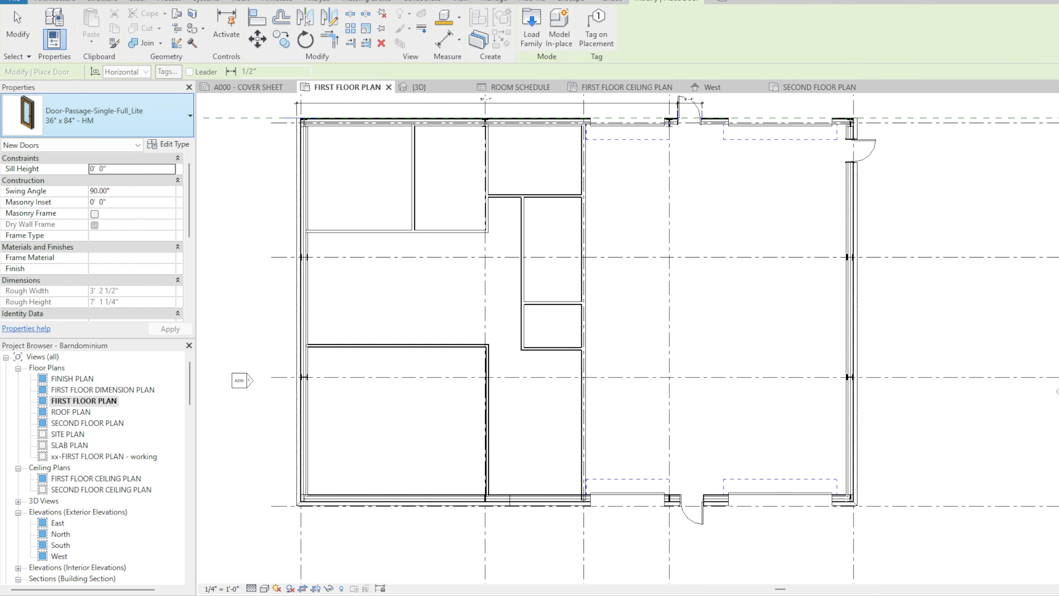
pyautogui.click(97, 115)
pyautogui.press('Down')
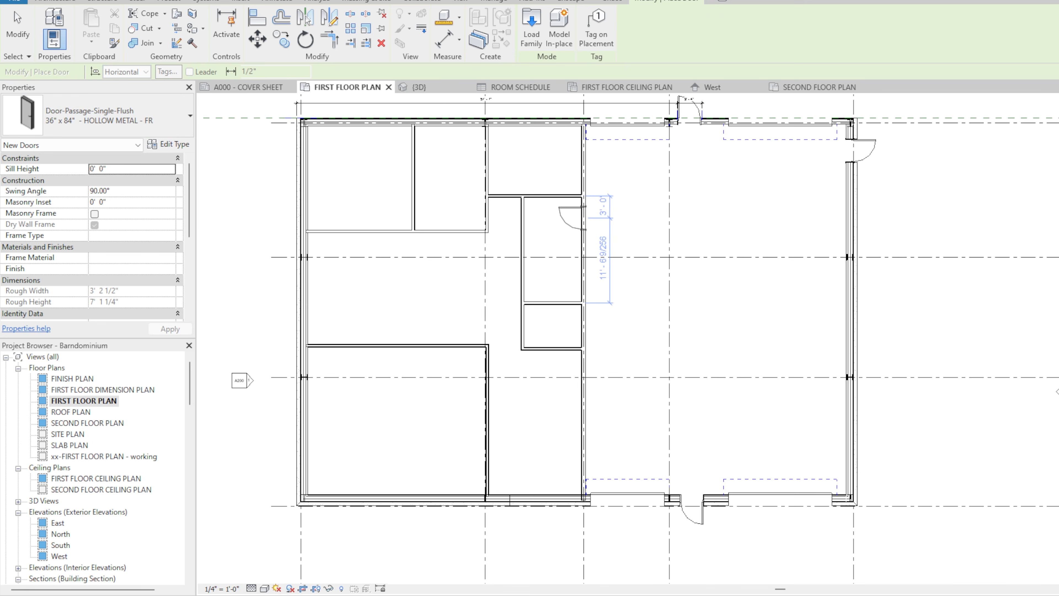
pyautogui.scroll(3, 579, 215)
pyautogui.click(585, 213)
pyautogui.press('Escape')
# - Place 36" x 84" Single-Full_Lite doors in the narrow room's west wall, swinging inward, and in the short wall leading to the room north
pyautogui.press('d')
pyautogui.press('r')
pyautogui.click(98, 115)
pyautogui.click(84, 175)
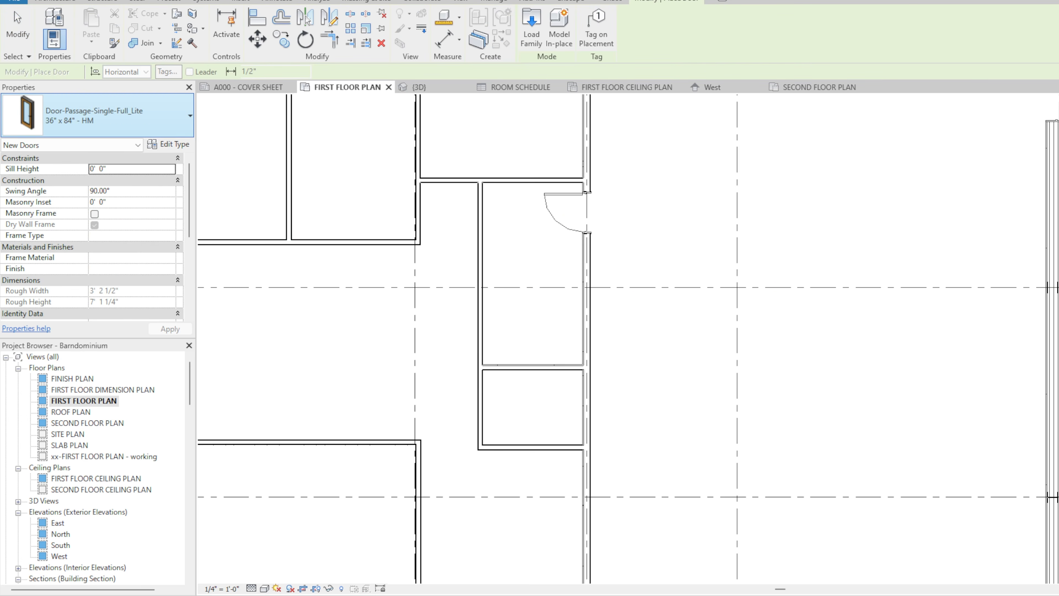
pyautogui.press('Up')
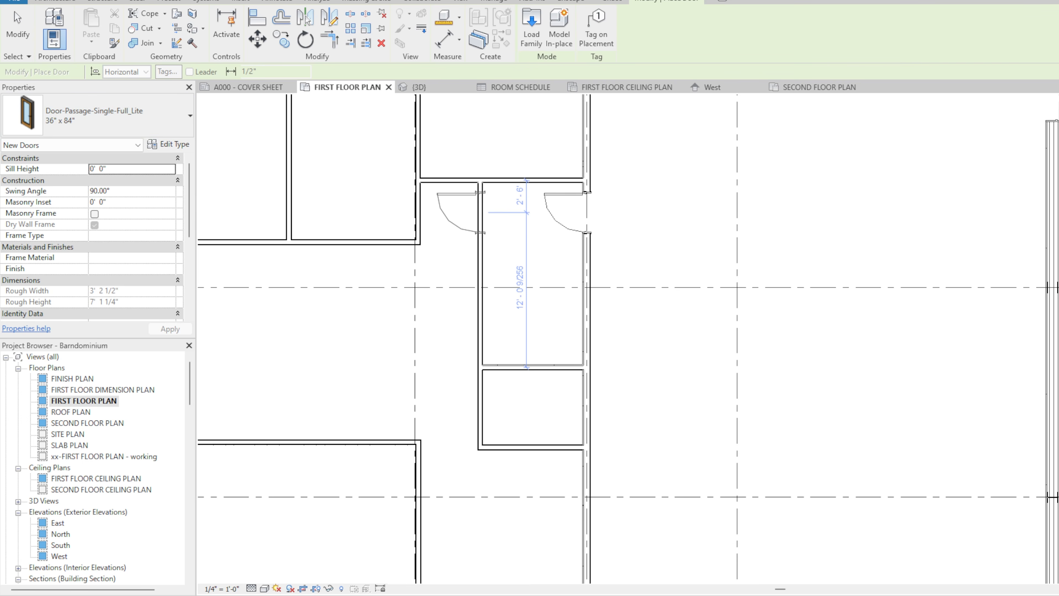
pyautogui.press('space')
pyautogui.click(480, 213)
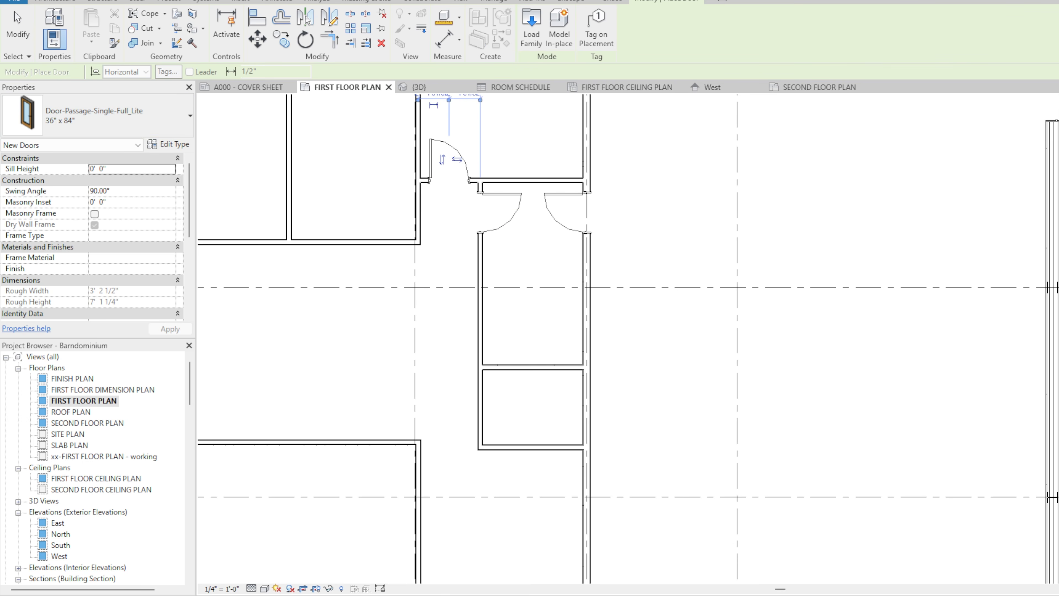
# - Place a 36" x 84" Single-Full_Lite door at the east end of the northwest room's south wall, hinged on its east side
pyautogui.moveTo(493, 321); pyautogui.dragTo(579, 337, button='middle')
pyautogui.scroll(-1, 579, 338)
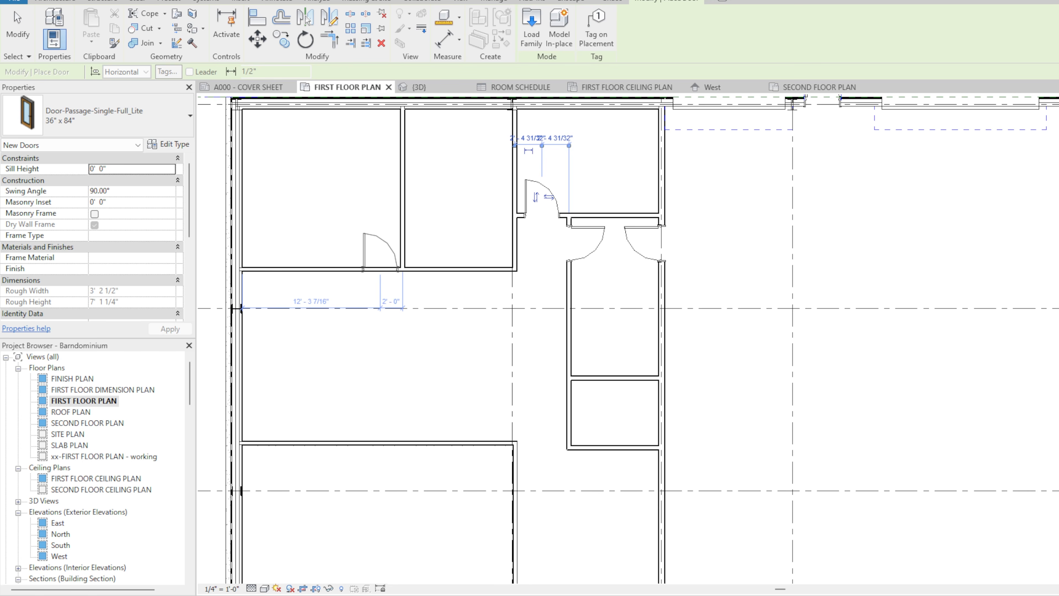
pyautogui.press('space')
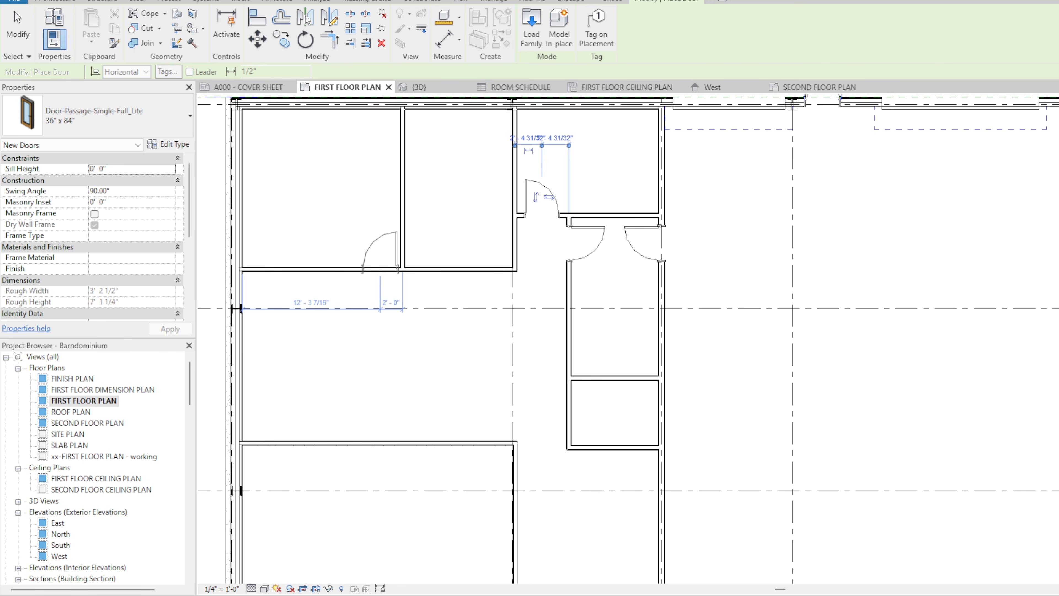
pyautogui.click(379, 269)
# - Draw a horizontal partition across the middle of the 10' wide room next to the northwest room
pyautogui.press('w')
pyautogui.press('a')
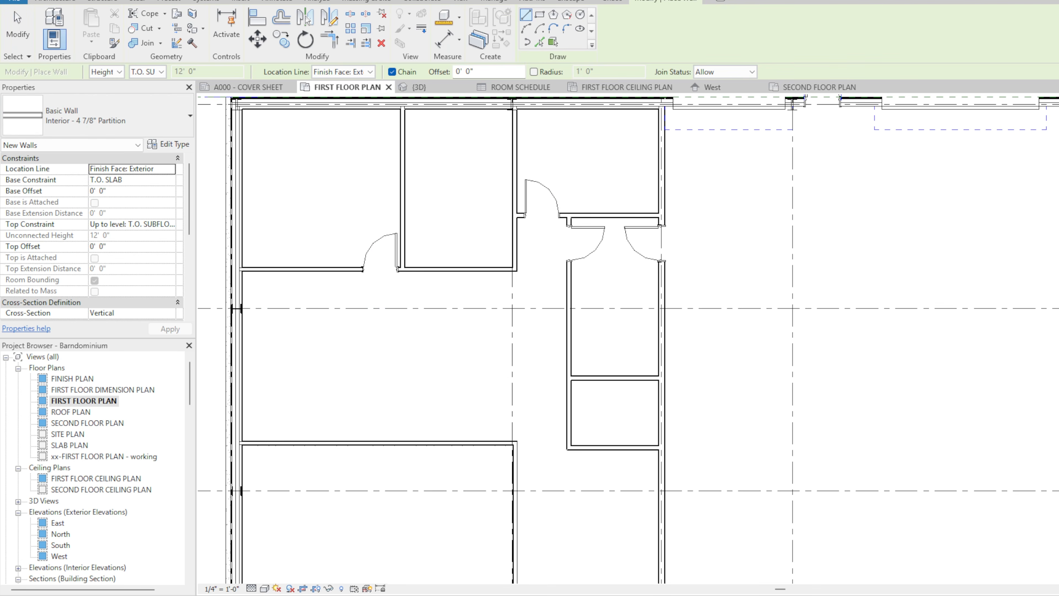
pyautogui.click(403, 187)
pyautogui.click(512, 188)
pyautogui.press('Escape')
pyautogui.press('Escape')
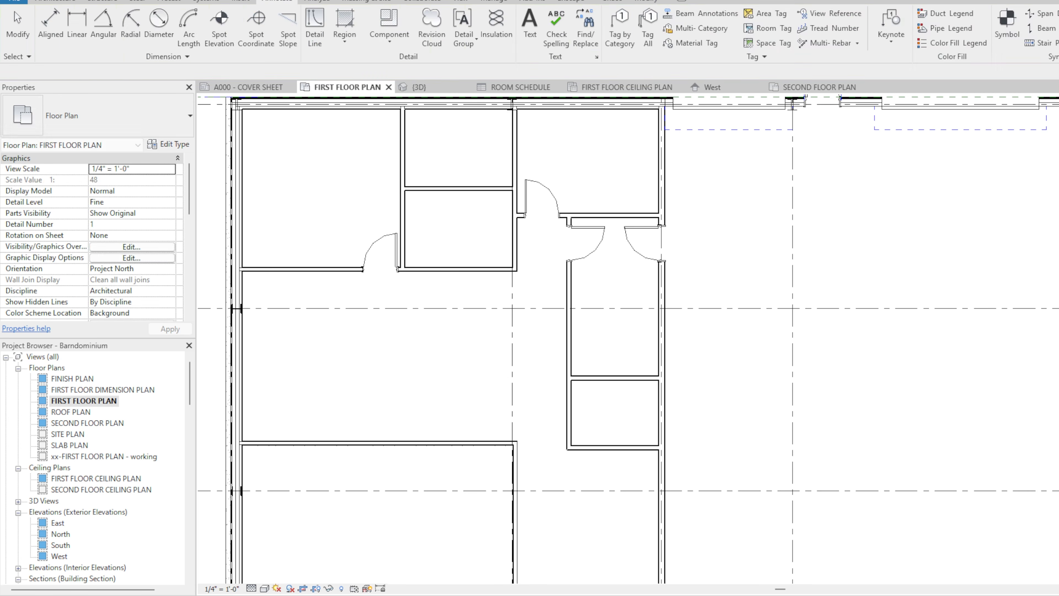
# - Place 36" x 84" Single-Flush doors from the northwest room into each of the two small rooms beside it
pyautogui.press('d')
pyautogui.press('r')
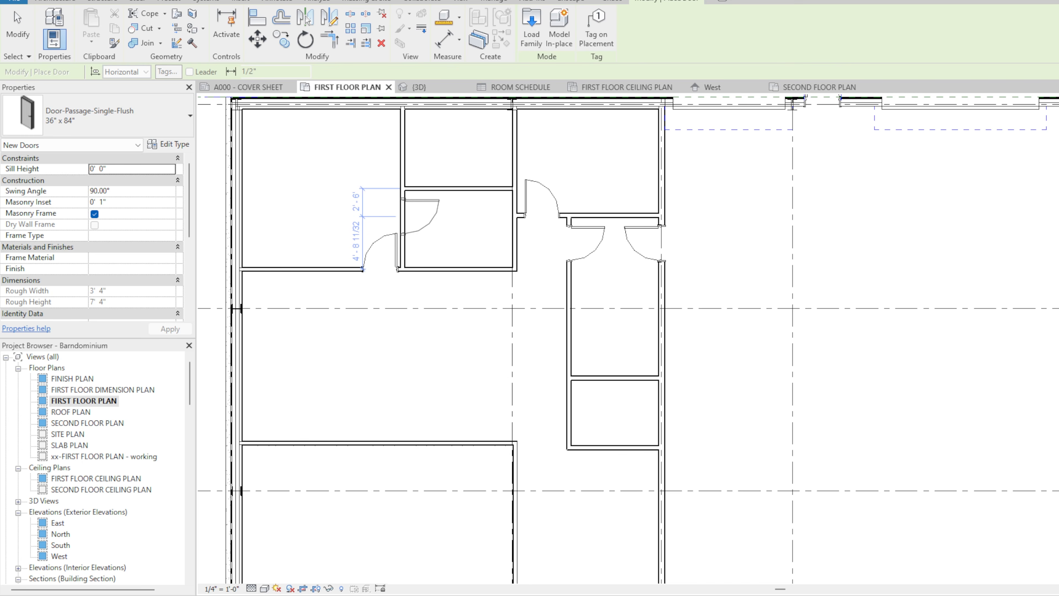
pyautogui.click(401, 228)
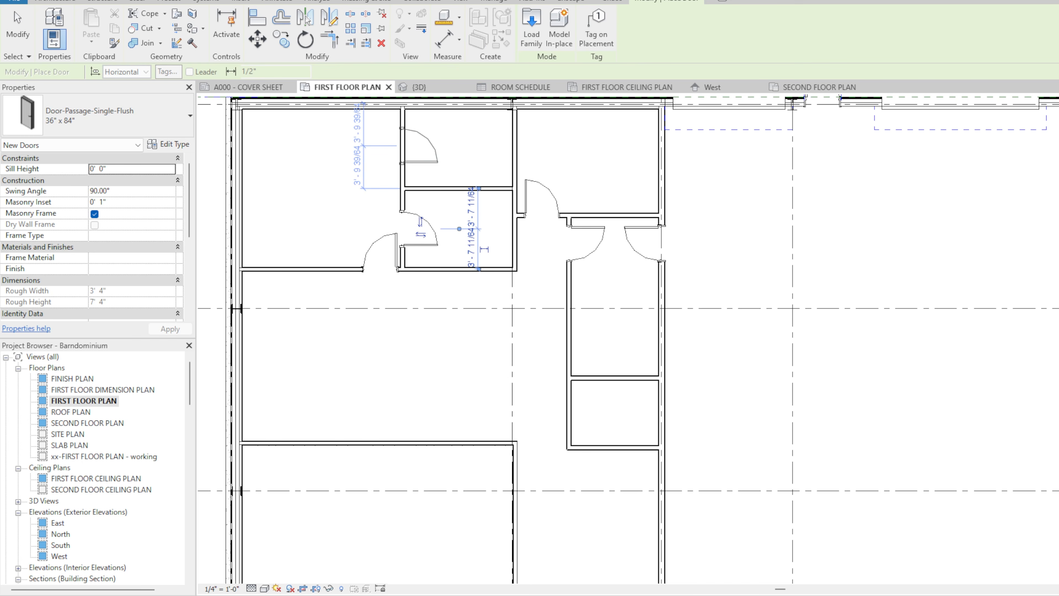
pyautogui.click(403, 146)
pyautogui.scroll(-4, 439, 238)
pyautogui.press('Escape')
pyautogui.press('Escape')
# - Start an in-place model extrusion with an extrusion start of 2' 10" and an extrusion end of 3' 0"
pyautogui.moveTo(452, 300); pyautogui.dragTo(425, 244, button='middle')
pyautogui.scroll(-1, 467, 244)
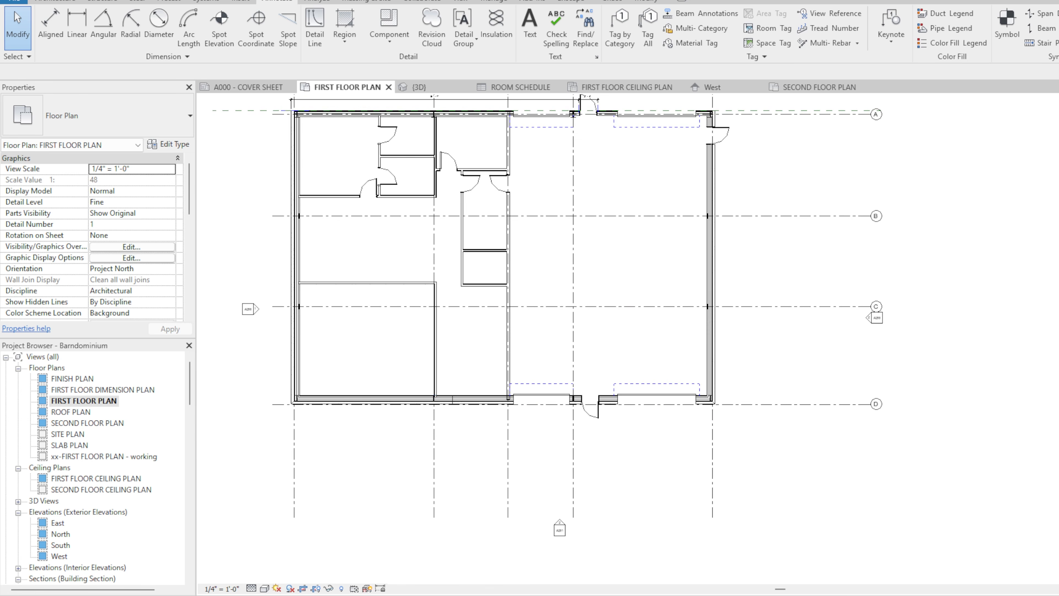
pyautogui.scroll(2, 537, 415)
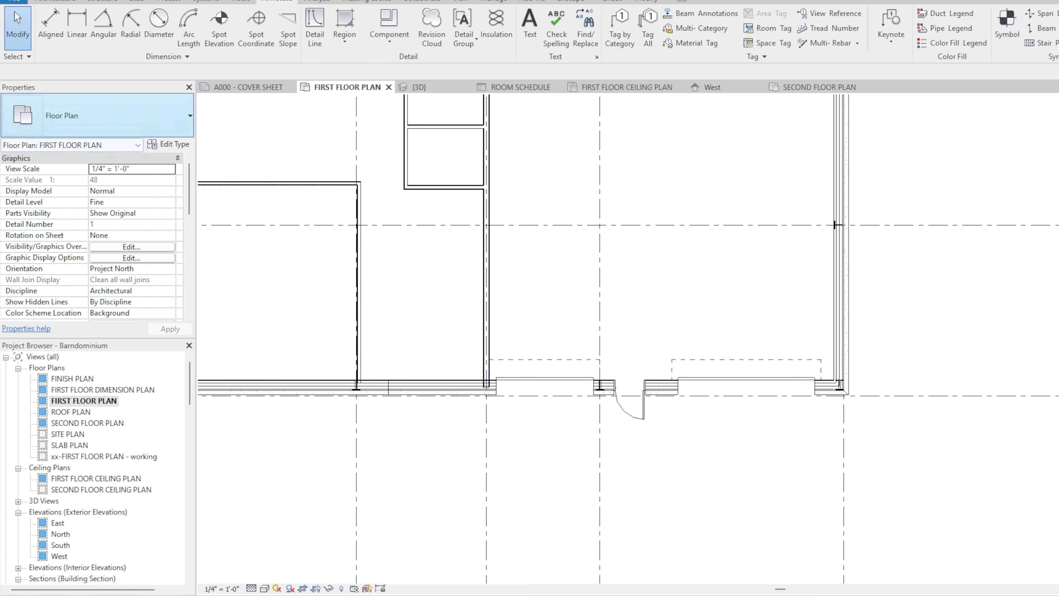
pyautogui.click(55, 2)
pyautogui.click(145, 25)
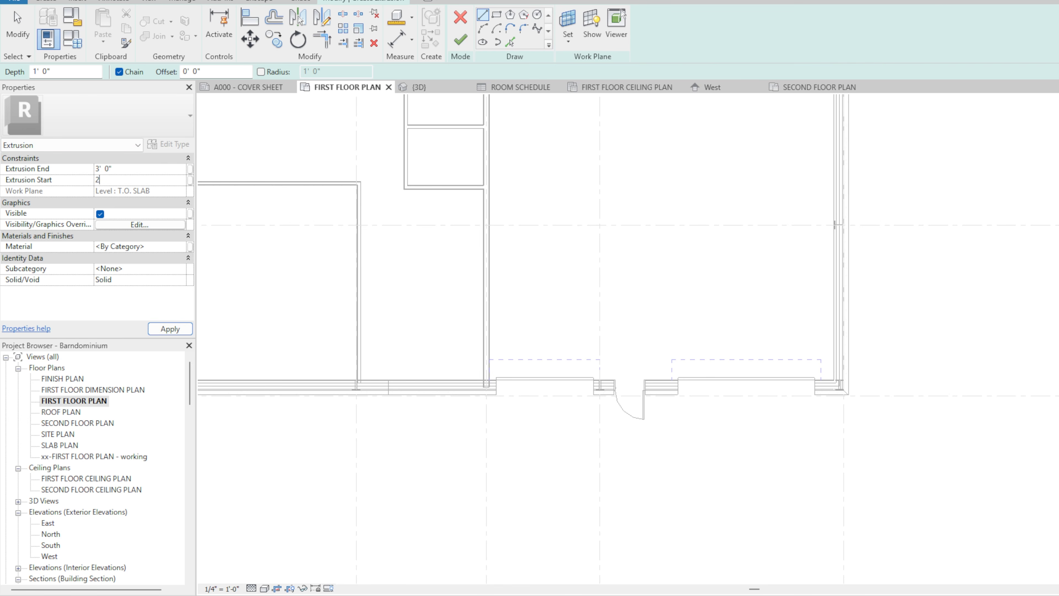
# - Sketch the extrusion's outer edge along the small room's south face, the grid 2.1 wall, the south exterior wall and partway up the southwest room's east wall
pyautogui.click(488, 386)
pyautogui.click(483, 189)
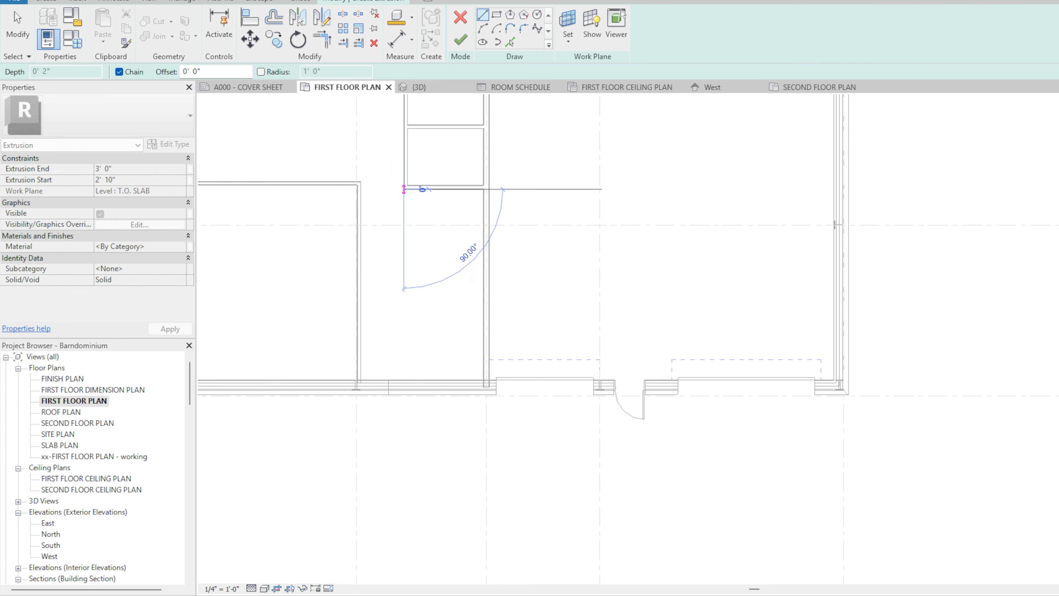
pyautogui.click(482, 379)
pyautogui.click(361, 379)
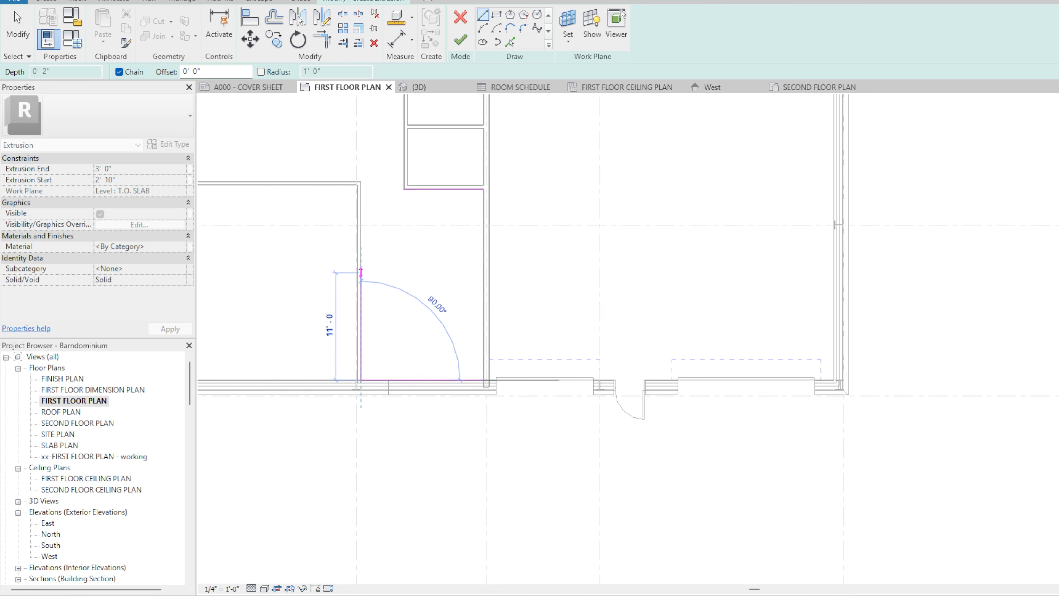
pyautogui.click(361, 263)
pyautogui.press('Escape')
pyautogui.press('Escape')
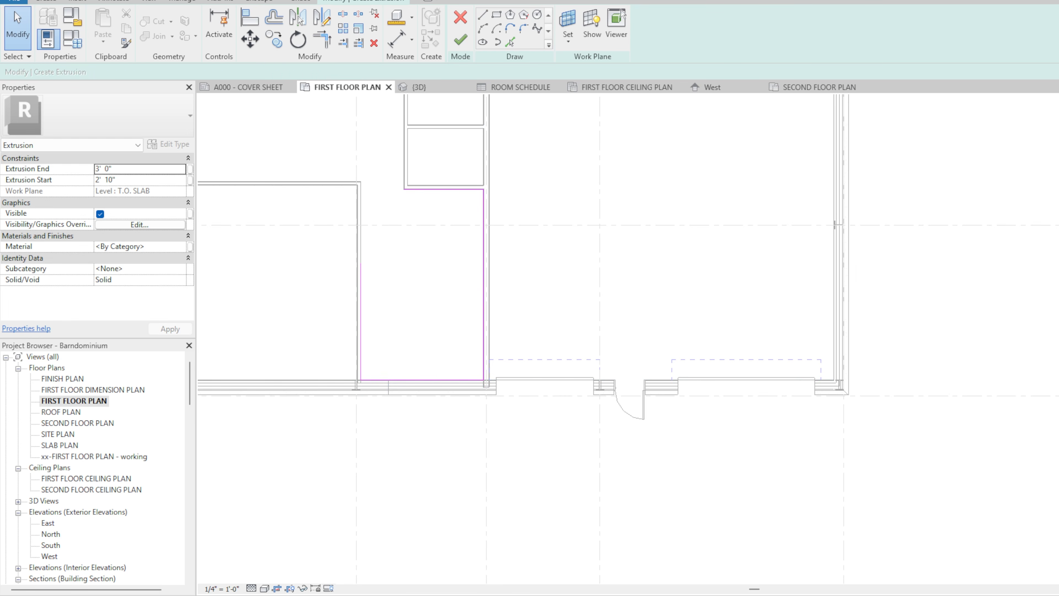
# - Offset copies of the sketch lines inward, 2' 1" for the north, east and south edges and 3' 0" for the west edge
pyautogui.moveTo(388, 262); pyautogui.dragTo(374, 283, button='middle')
pyautogui.press('o')
pyautogui.press('f')
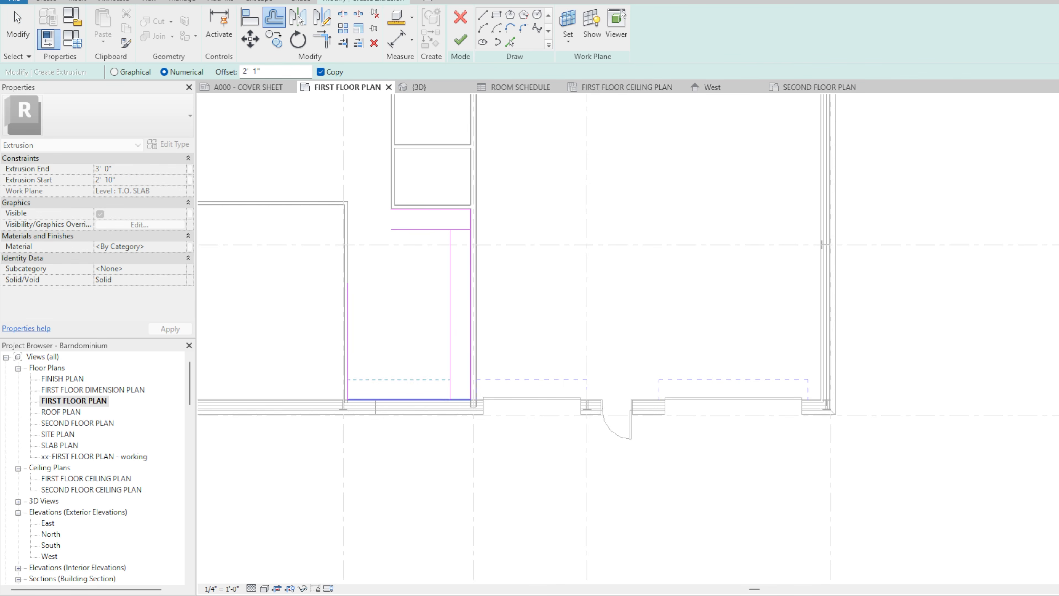
pyautogui.moveTo(269, 72); pyautogui.dragTo(240, 72)
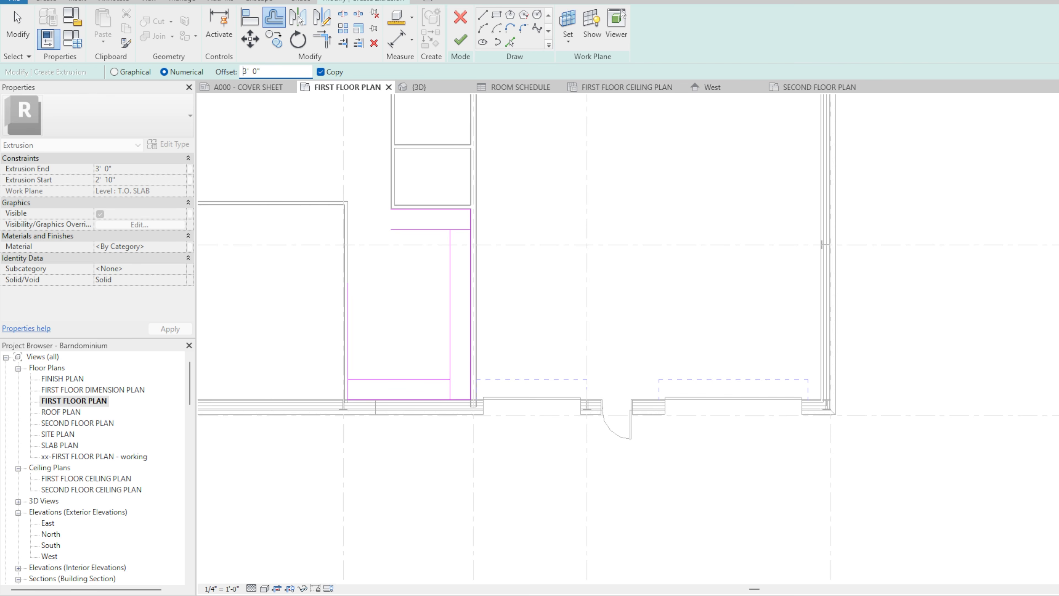
pyautogui.click(349, 329)
pyautogui.press('Escape')
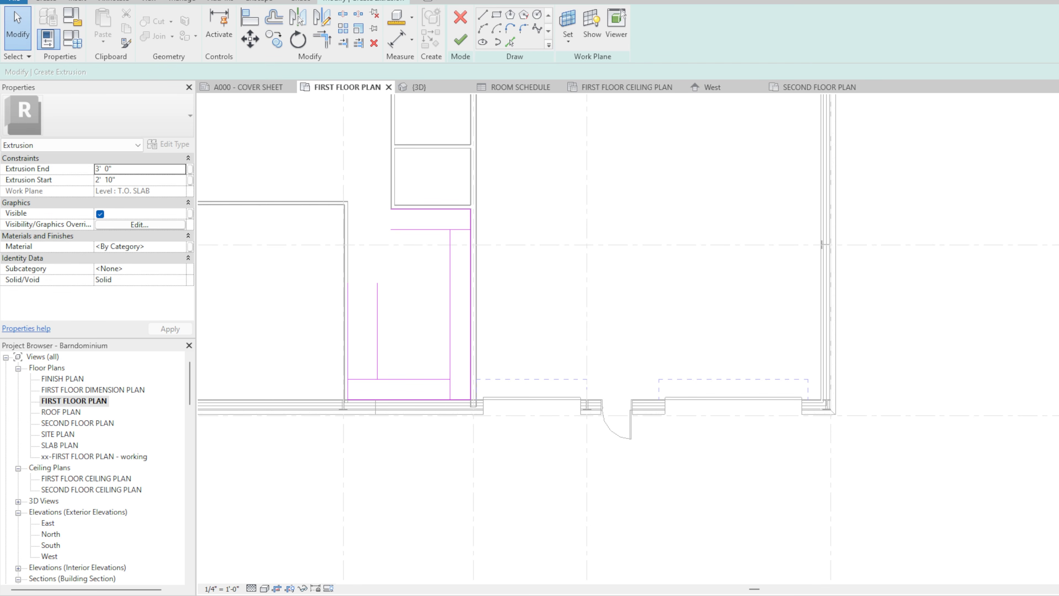
# - Close the two open ends of the extrusion sketch and trim its corners into one continuous outline
pyautogui.click(390, 208)
pyautogui.click(390, 229)
pyautogui.click(377, 282)
pyautogui.click(347, 282)
pyautogui.press('Escape')
pyautogui.press('t')
pyautogui.press('r')
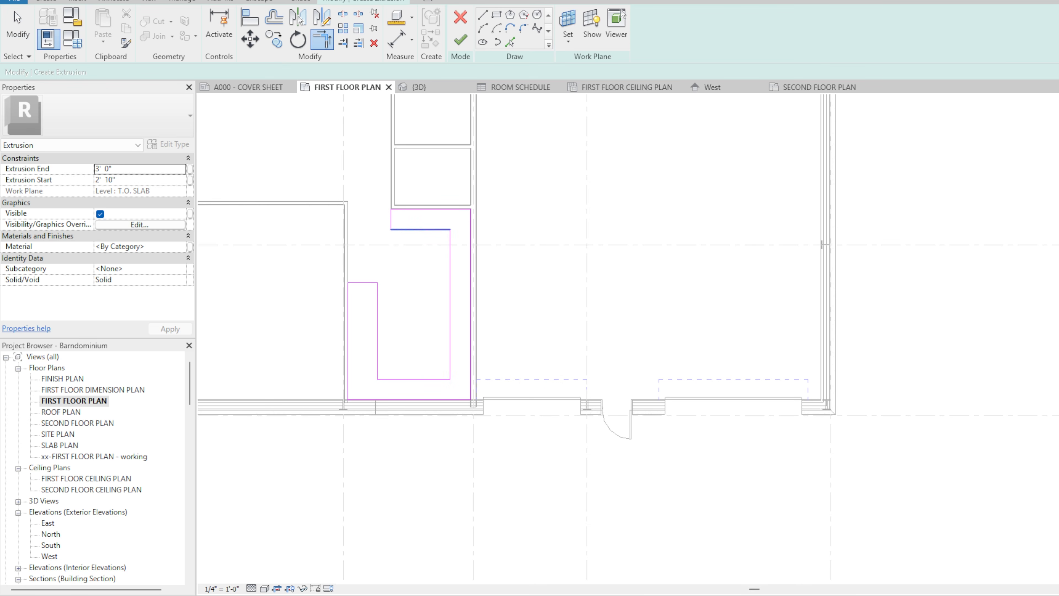
pyautogui.press('Escape')
# - Finish the in-place extrusion, and delete the two leftover elements beside it and in the small room to its north
pyautogui.scroll(-2, 422, 395)
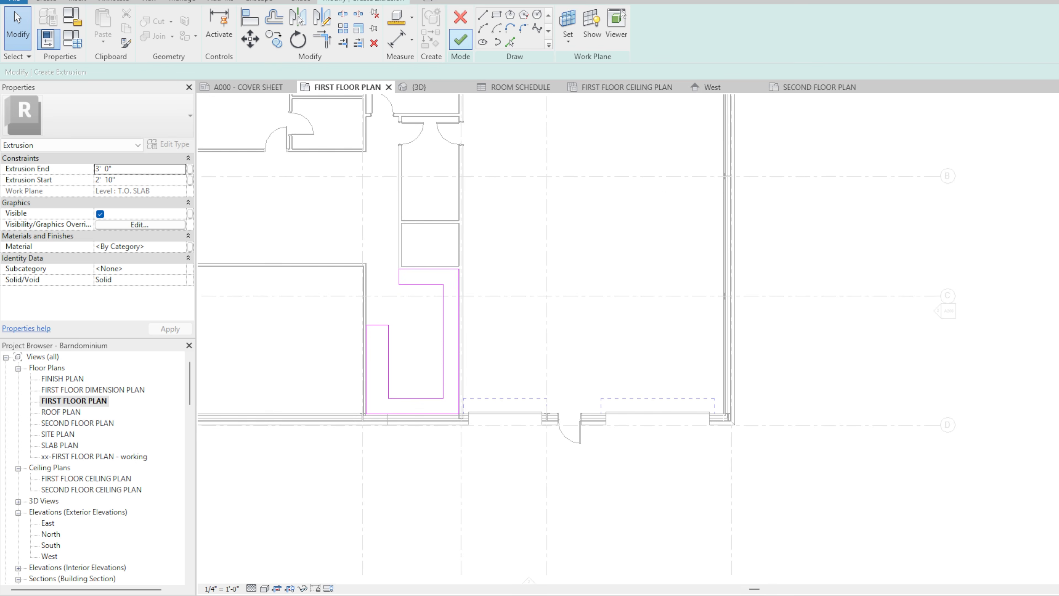
pyautogui.click(460, 40)
pyautogui.press('Escape')
pyautogui.scroll(2, 247, 293)
pyautogui.scroll(-2, 585, 334)
pyautogui.click(467, 329)
pyautogui.press('Delete')
pyautogui.click(434, 256)
pyautogui.press('Delete')
# - Create an L-shaped stair south of the northwest room, with its upper run turning north through that room, and inspect it in 3D
pyautogui.scroll(-2, 348, 151)
pyautogui.moveTo(348, 150); pyautogui.dragTo(362, 235, button='middle')
pyautogui.scroll(3, 362, 235)
pyautogui.click(54, 1)
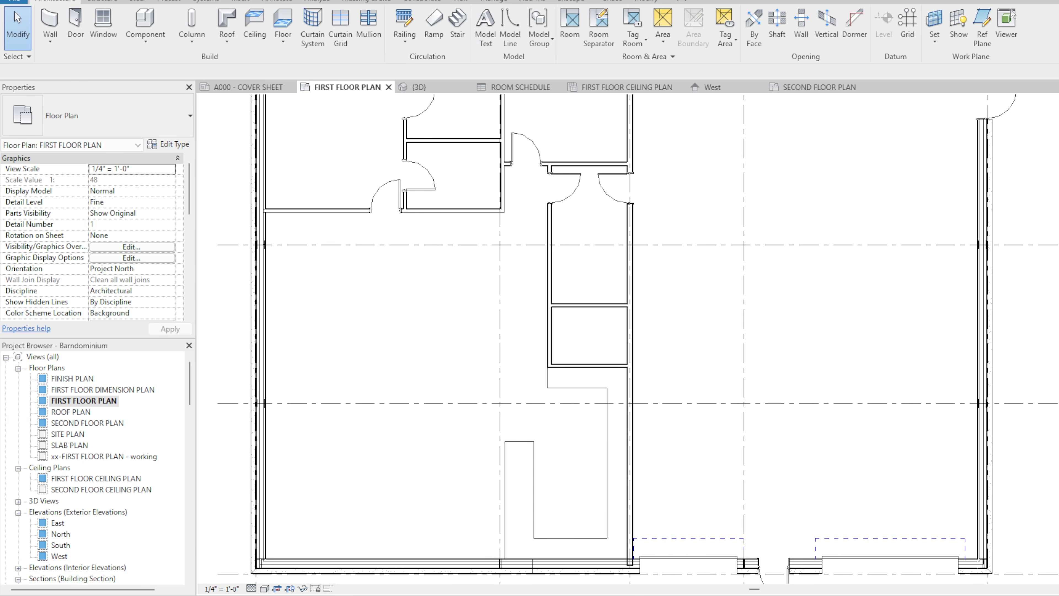
pyautogui.click(457, 27)
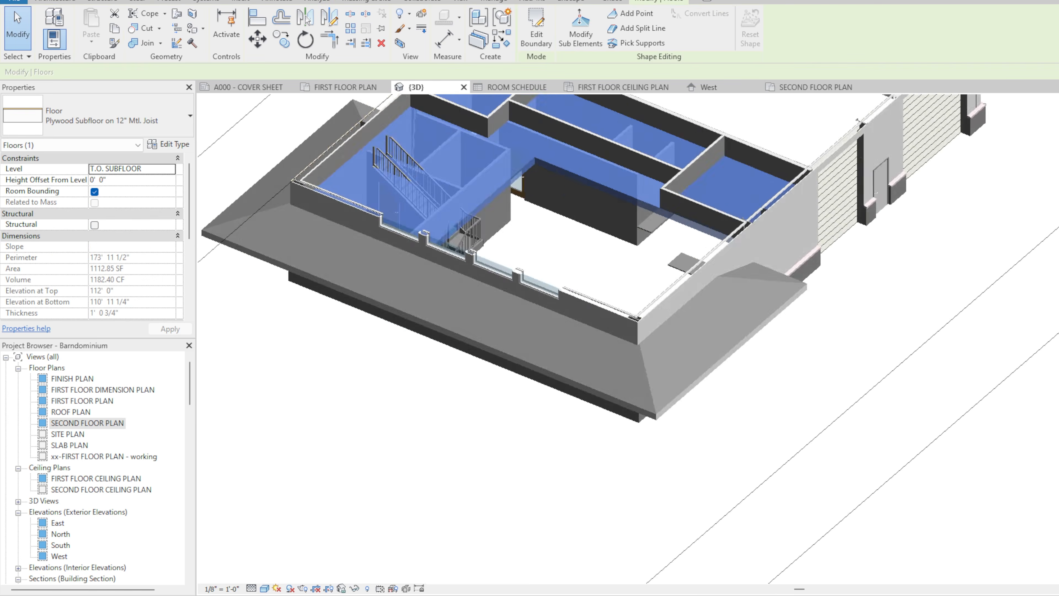
pyautogui.keyDown('shift'); pyautogui.moveTo(592, 225); pyautogui.dragTo(479, 200, button='middle'); pyautogui.keyUp('shift')
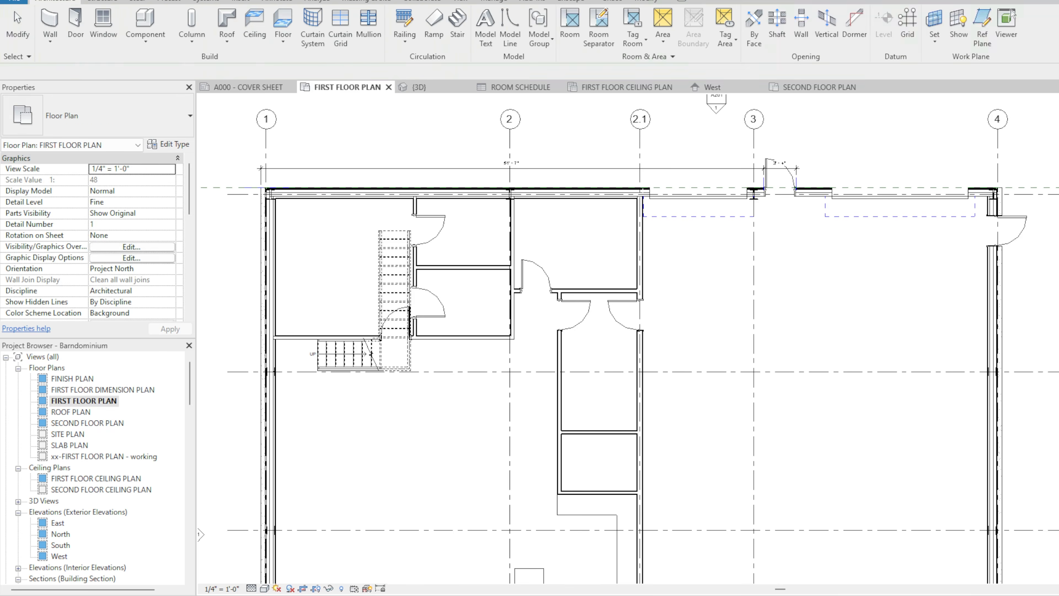
# - Mirror the L-shaped stair without keeping a copy, and position its upper run against the west exterior wall
pyautogui.click(329, 16)
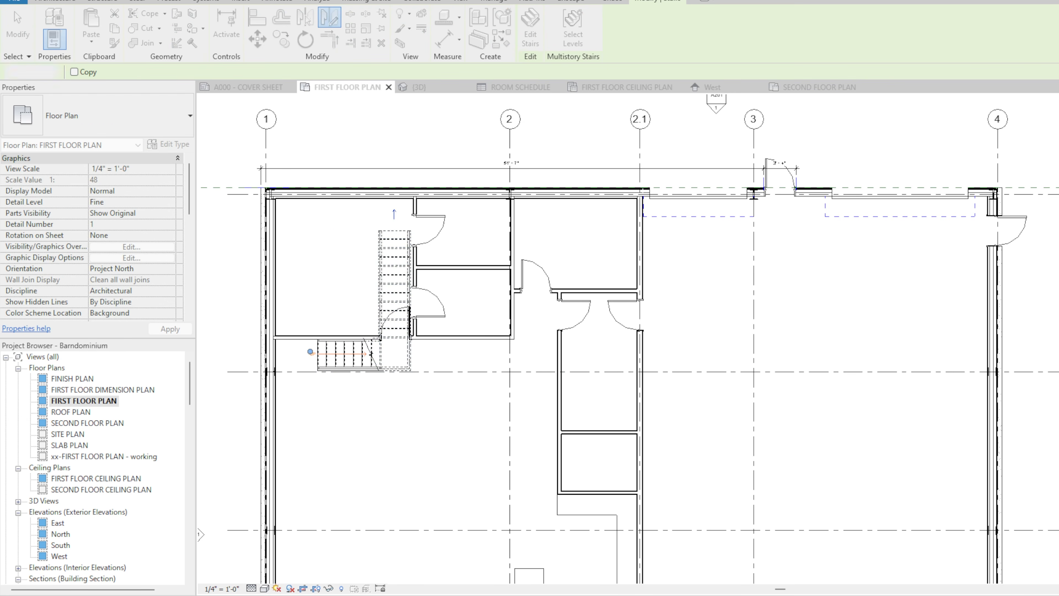
pyautogui.click(388, 356)
pyautogui.press('Escape')
pyautogui.click(390, 357)
pyautogui.moveTo(390, 357); pyautogui.dragTo(341, 359)
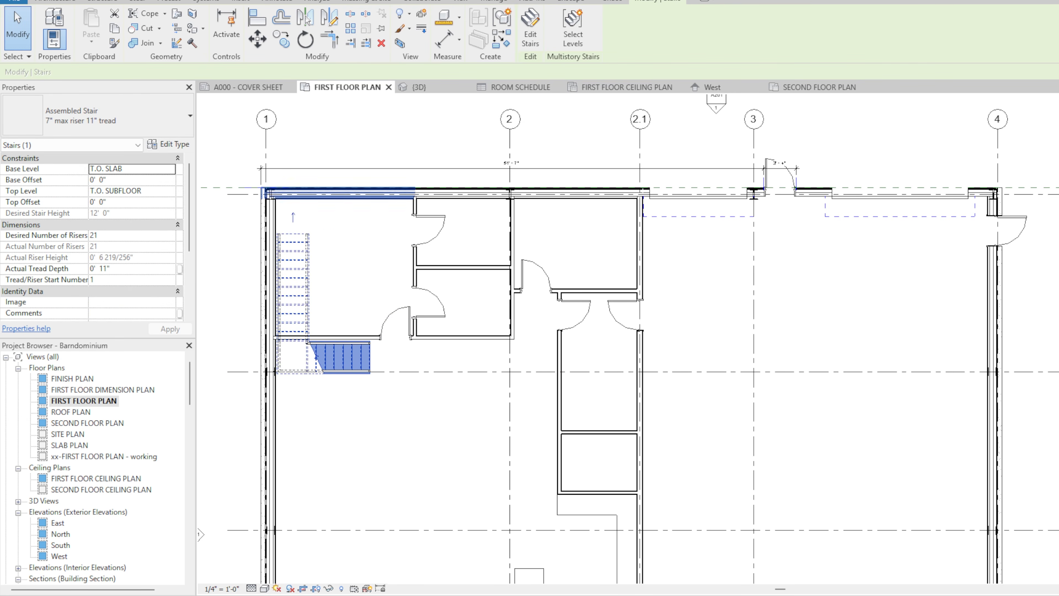
# - Edit the upper floor's boundary to cut a stair opening along the west exterior wall in the northwest corner
pyautogui.click(418, 87)
pyautogui.moveTo(625, 334)
pyautogui.keyDown('shift'); pyautogui.mouseDown(button='middle')
pyautogui.moveTo(521, 342)
pyautogui.moveTo(592, 342)
pyautogui.moveTo(609, 367)
pyautogui.mouseUp(button='middle'); pyautogui.keyUp('shift')
pyautogui.click(480, 217)
pyautogui.click(534, 29)
pyautogui.scroll(5, 439, 195)
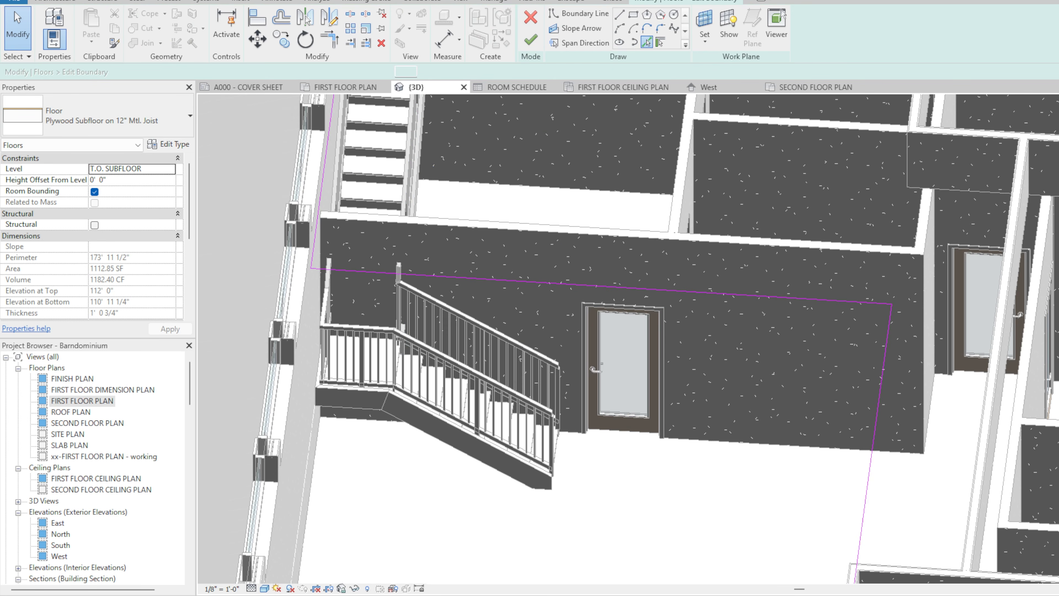
pyautogui.click(414, 159)
pyautogui.scroll(-4, 457, 256)
pyautogui.press('t')
pyautogui.press('r')
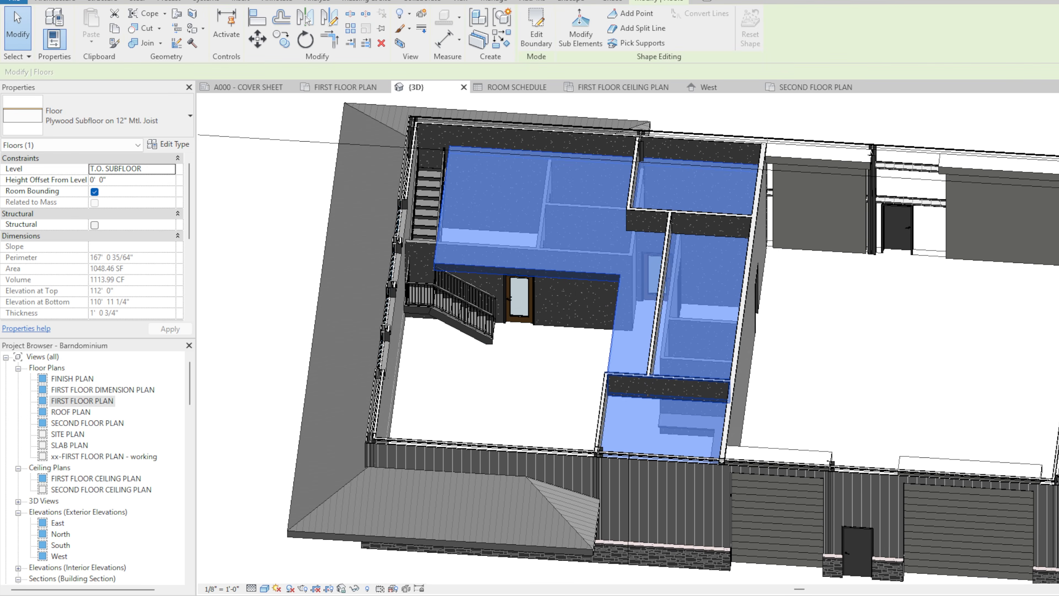
pyautogui.press('Escape')
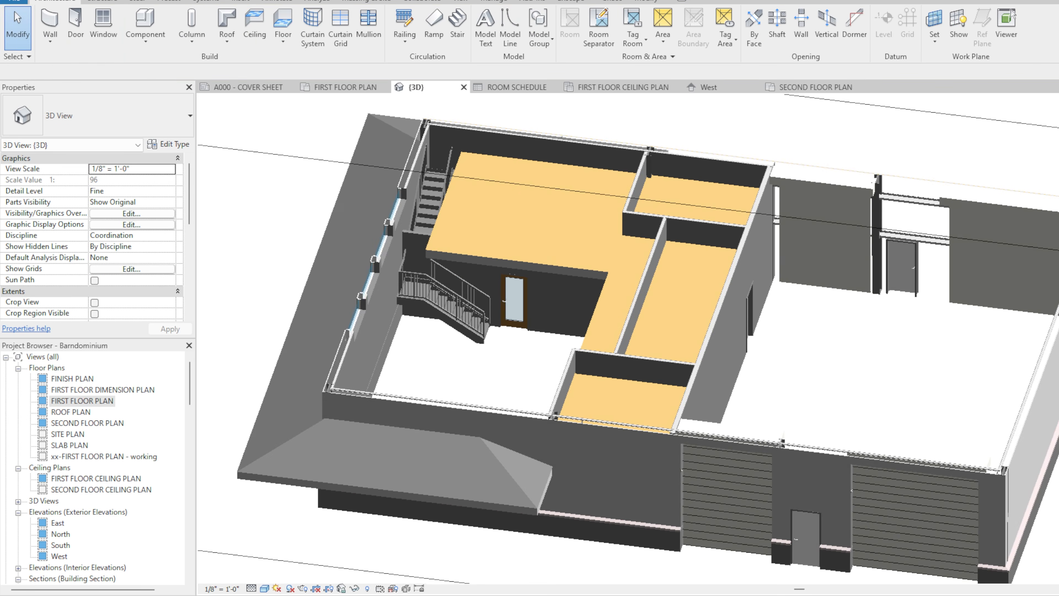
# - Replace the stair with a straight run heading north along the west exterior wall, and check it in 3D
pyautogui.doubleClick(81, 400)
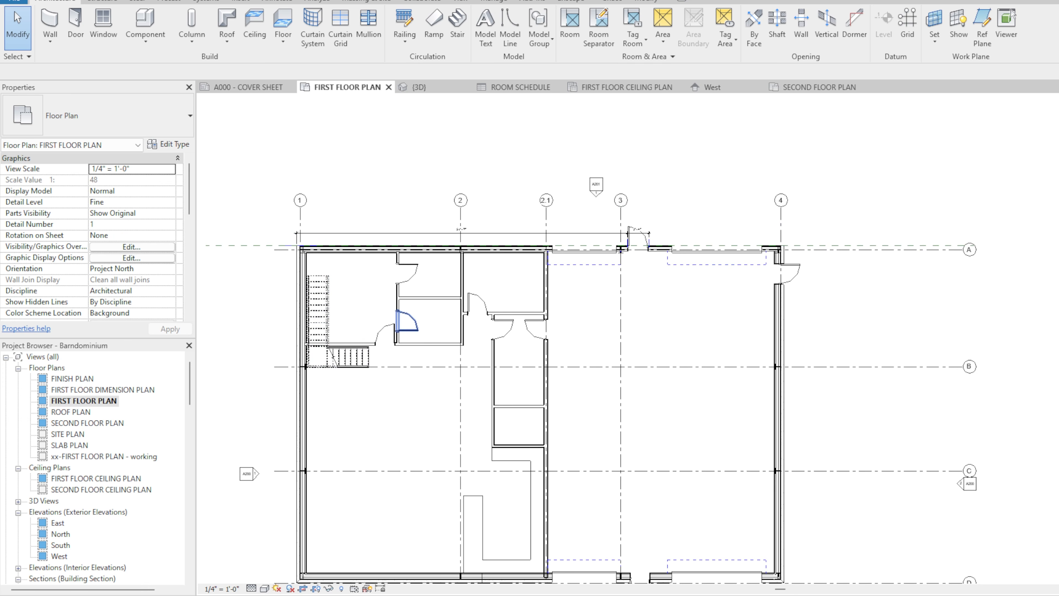
pyautogui.click(354, 345)
pyautogui.click(354, 349)
pyautogui.press('Escape')
pyautogui.click(458, 24)
pyautogui.click(314, 440)
pyautogui.click(315, 323)
pyautogui.press('Escape')
pyautogui.click(530, 39)
pyautogui.scroll(2, 335, 369)
pyautogui.moveTo(318, 433); pyautogui.dragTo(308, 434)
pyautogui.press('Escape')
pyautogui.click(418, 87)
pyautogui.keyDown('shift'); pyautogui.moveTo(471, 296); pyautogui.dragTo(429, 307, button='middle'); pyautogui.keyUp('shift')
pyautogui.scroll(-1, 627, 338)
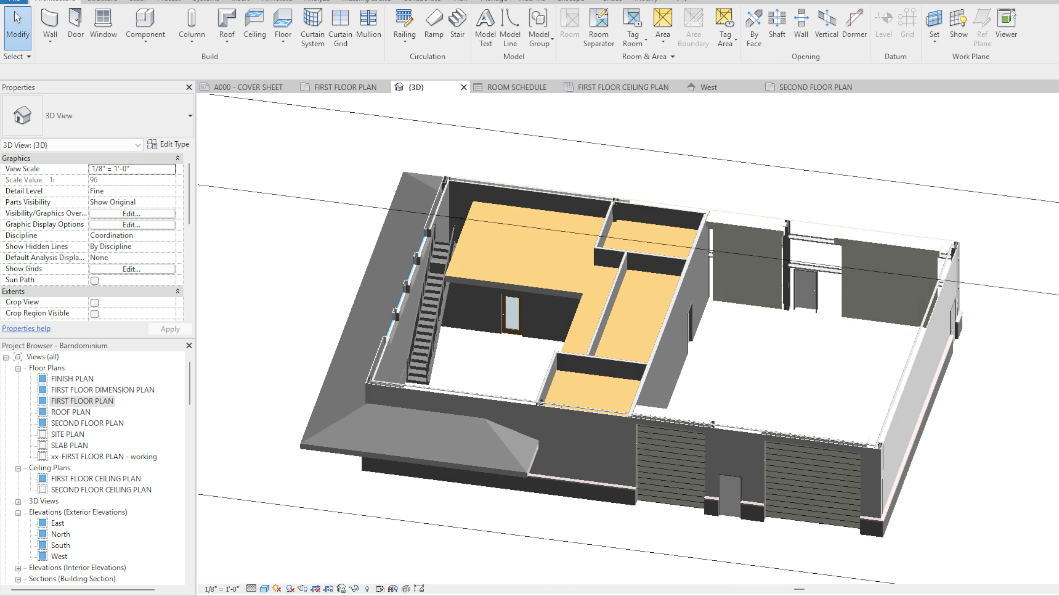
# - Draw a 3' 0" wide L-shaped stair in the first floor plan, 11 risers running north and the remaining risers running east
pyautogui.doubleClick(82, 401)
pyautogui.click(457, 28)
pyautogui.click(457, 23)
pyautogui.click(367, 475)
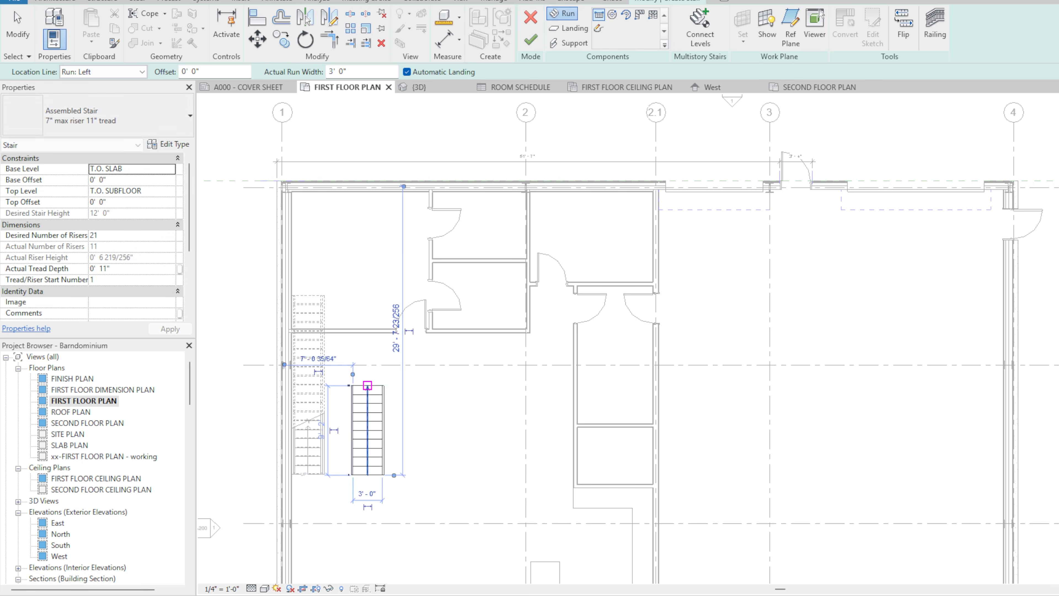
pyautogui.click(384, 386)
pyautogui.press('space')
pyautogui.click(384, 385)
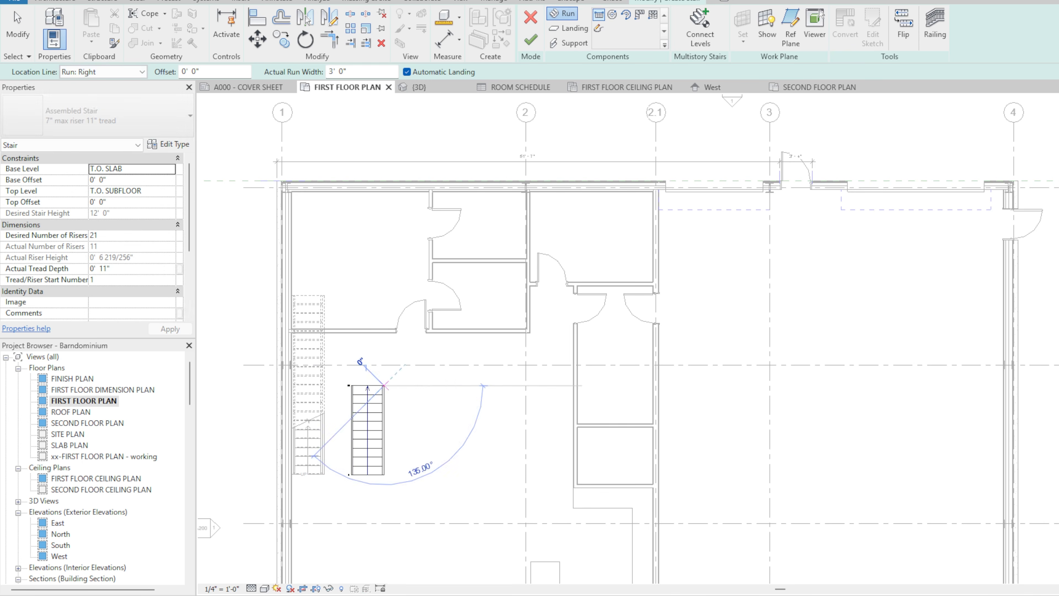
pyautogui.click(464, 385)
pyautogui.click(531, 40)
# - Move the new stair into the corner of the west exterior wall and the northwest room's south wall, replacing the straight stair
pyautogui.moveTo(367, 434); pyautogui.dragTo(309, 412)
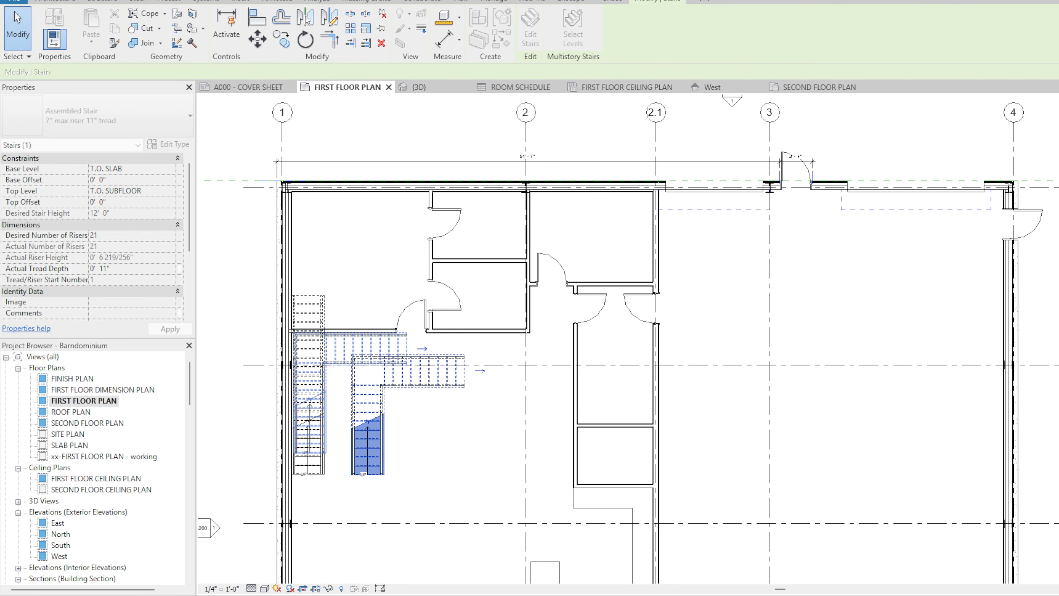
pyautogui.scroll(-1, 349, 377)
pyautogui.press('Escape')
pyautogui.click(417, 87)
pyautogui.keyDown('shift'); pyautogui.moveTo(584, 346); pyautogui.dragTo(463, 323, button='middle'); pyautogui.keyUp('shift')
pyautogui.click(346, 87)
pyautogui.scroll(-2, 471, 198)
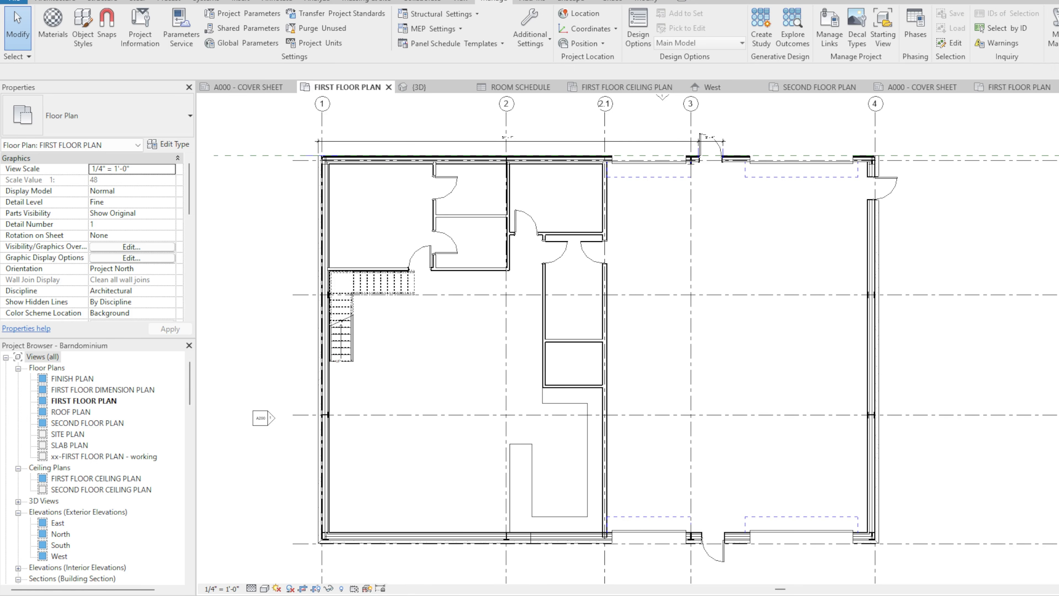
# - Place a Bed 011 180 x 200 cm in the northwest room with its headboard against the north wall
pyautogui.scroll(3, 317, 167)
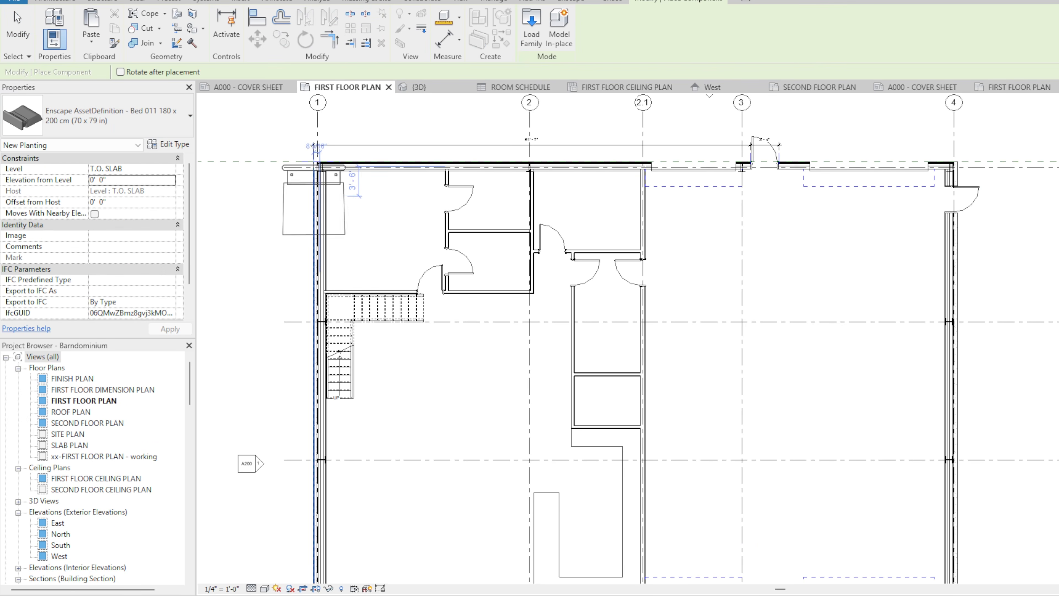
pyautogui.scroll(6, 380, 201)
pyautogui.click(383, 201)
pyautogui.scroll(-5, 387, 215)
pyautogui.press('Escape')
pyautogui.press('Escape')
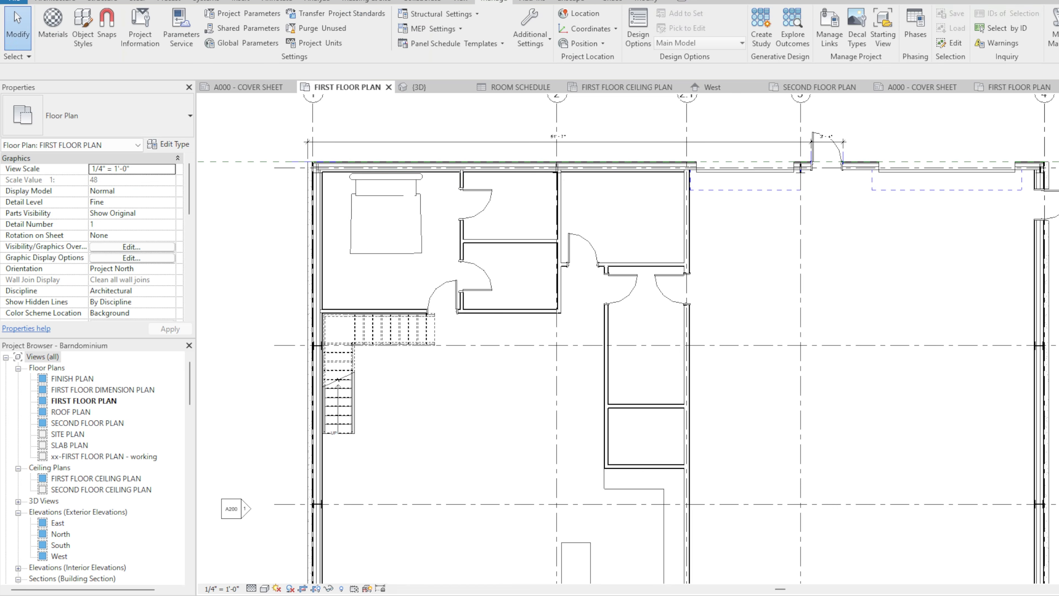
# - Place a Bathtub 001 along the east wall of the small room northeast of the bedroom
pyautogui.press('Return')
pyautogui.click(167, 117)
pyautogui.click(96, 188)
pyautogui.scroll(3, 533, 205)
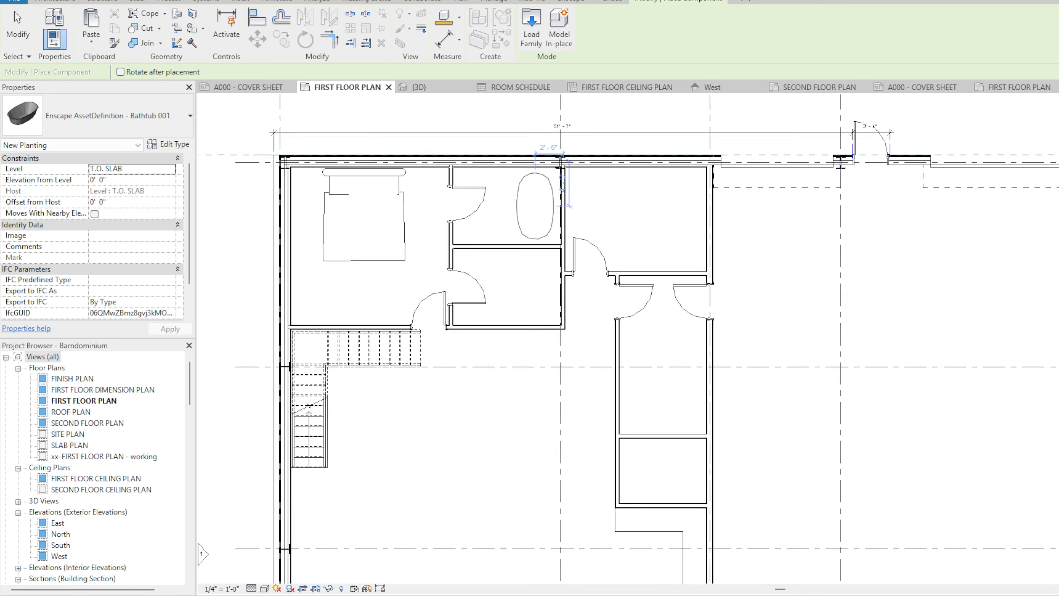
pyautogui.click(543, 205)
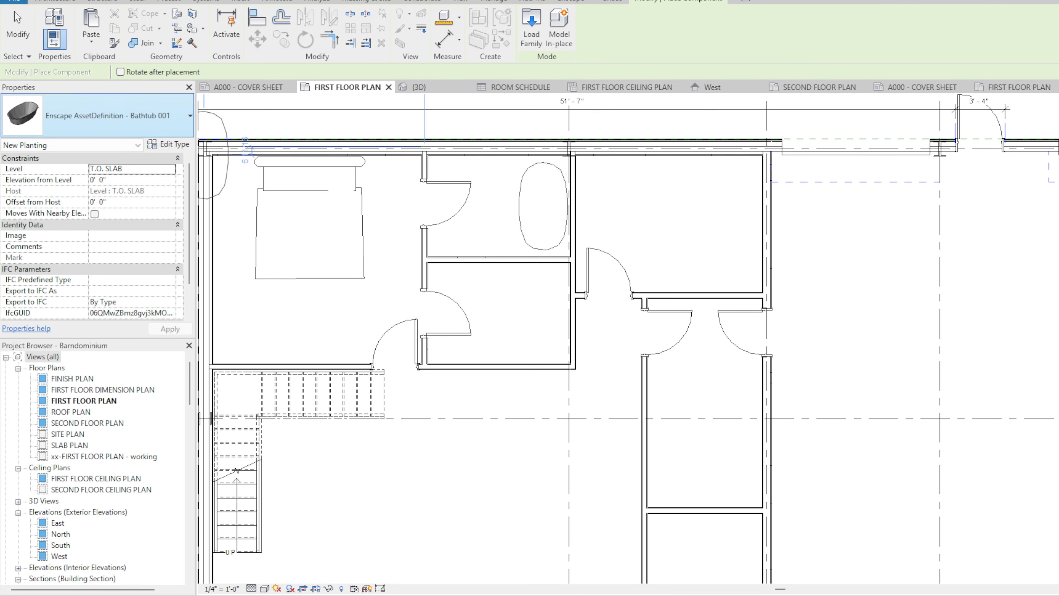
# - Place a Water Closet - Floor Mount Tank on the work plane against the bathroom's north wall, beside the bathtub
pyautogui.click(97, 116)
pyautogui.click(672, 28)
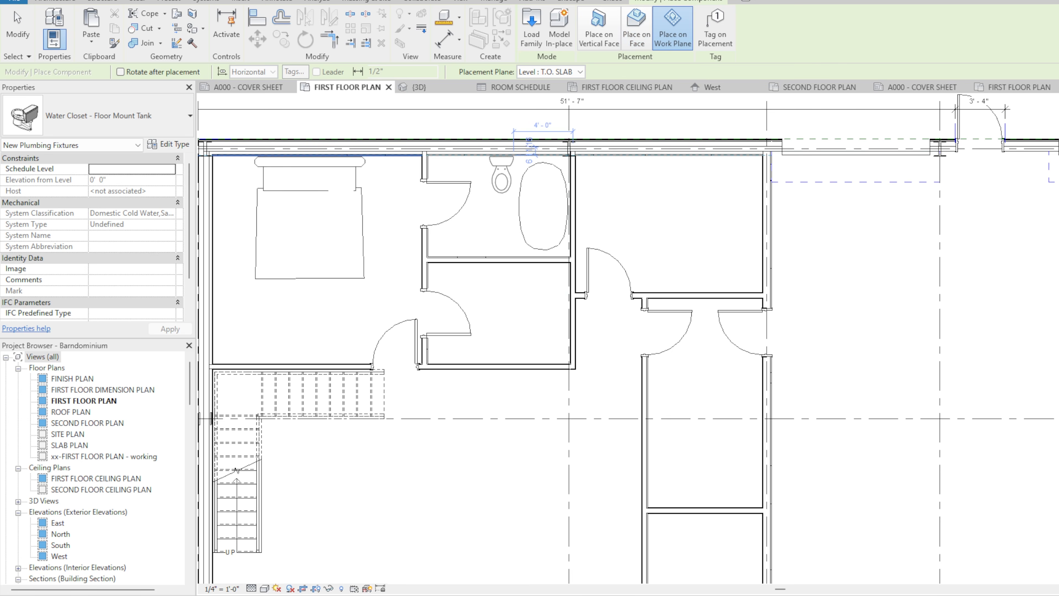
pyautogui.click(493, 157)
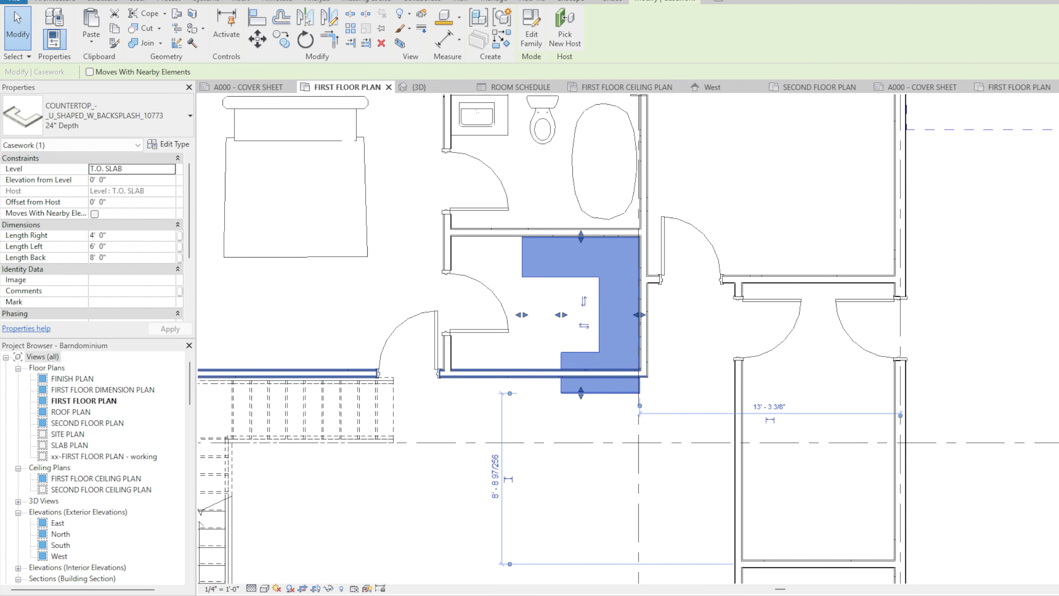
# - Stretch the 24" deep U-shaped countertop to fit the walls of the small room south of the bathroom
pyautogui.moveTo(580, 393); pyautogui.dragTo(581, 369)
pyautogui.moveTo(521, 303); pyautogui.dragTo(451, 303)
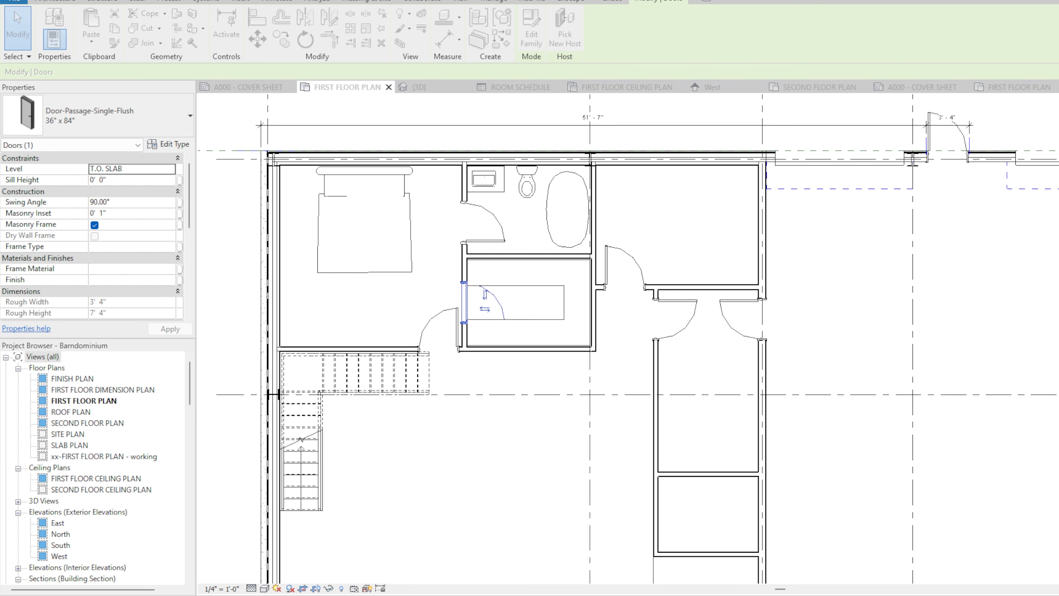
pyautogui.scroll(2, 511, 317)
pyautogui.click(512, 319)
pyautogui.scroll(1, 512, 317)
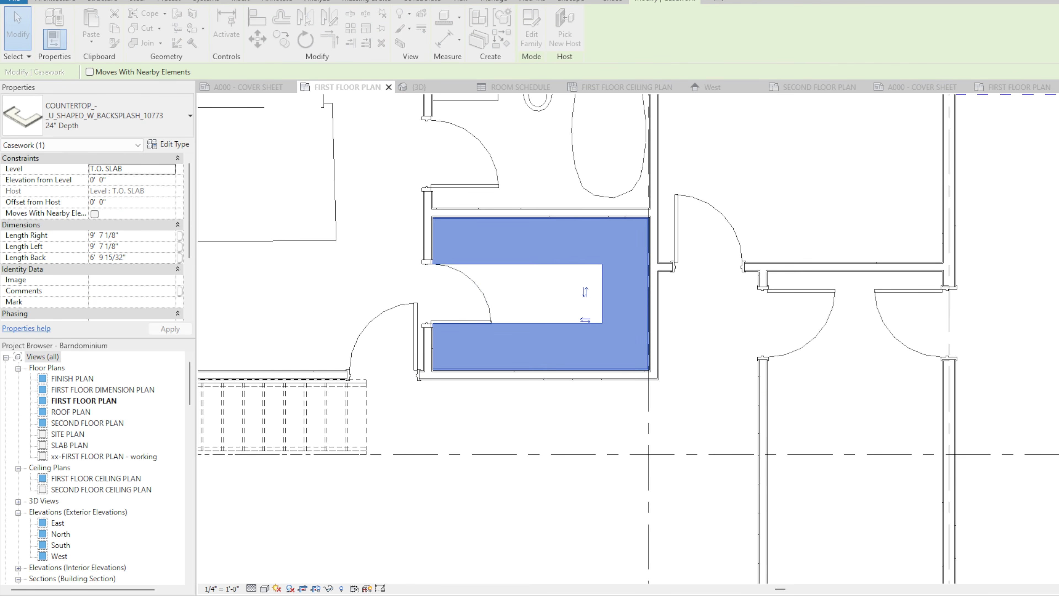
pyautogui.scroll(-2, 518, 384)
pyautogui.press('Escape')
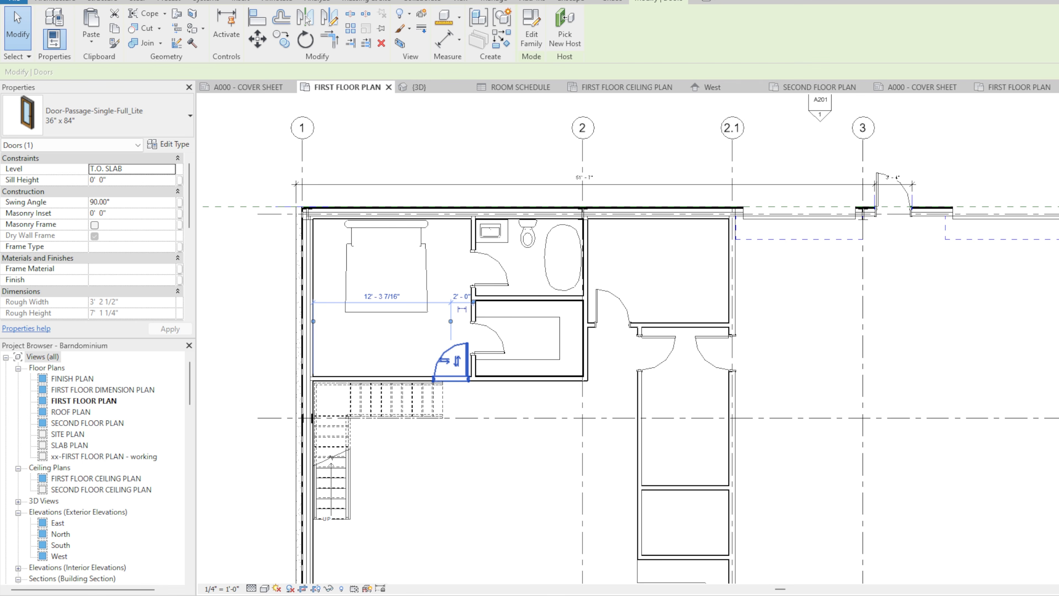
# - Switch the bedroom's full-lite entry door to a narrower type, and set the bathroom door to 32" x 84"
pyautogui.click(169, 144)
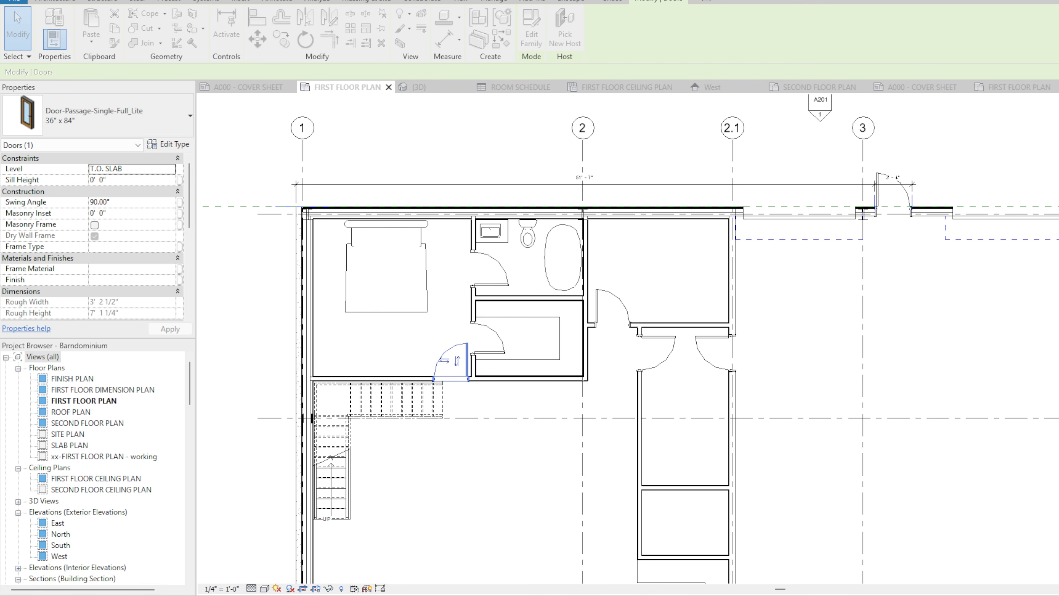
pyautogui.press('Escape')
pyautogui.click(490, 285)
pyautogui.click(118, 116)
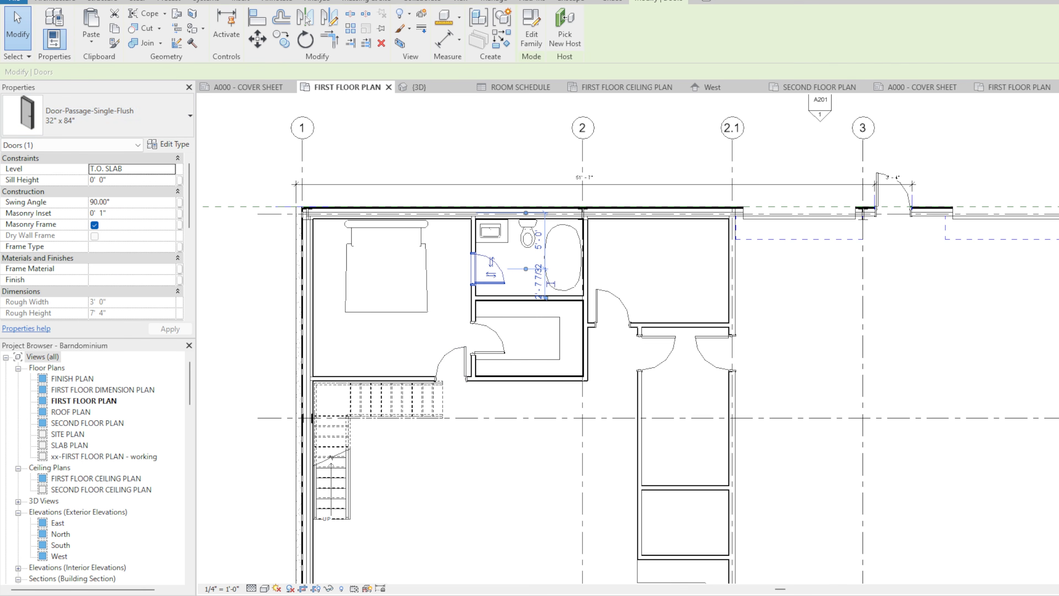
pyautogui.click(613, 311)
pyautogui.scroll(-2, 605, 103)
pyautogui.press('Escape')
# - Open the in-place kitchen counter's extrusion sketch and draw a line across its east leg partway down
pyautogui.moveTo(616, 475); pyautogui.dragTo(508, 415, button='middle')
pyautogui.click(587, 466)
pyautogui.scroll(1, 553, 422)
pyautogui.click(534, 29)
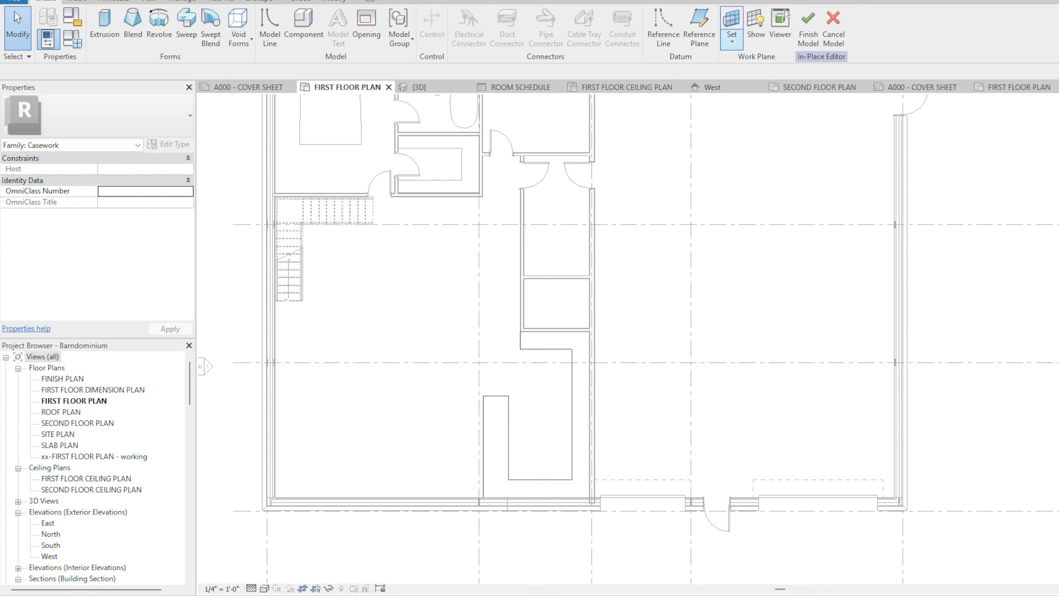
pyautogui.doubleClick(508, 415)
pyautogui.click(482, 14)
pyautogui.click(572, 378)
pyautogui.click(590, 379)
pyautogui.press('Escape')
pyautogui.press('Escape')
# - Remove the counter sketch's north leg above the new line, and finish the extrusion and the in-place model
pyautogui.click(589, 413)
pyautogui.press('Escape')
pyautogui.moveTo(579, 363); pyautogui.dragTo(510, 322)
pyautogui.press('Delete')
pyautogui.click(460, 39)
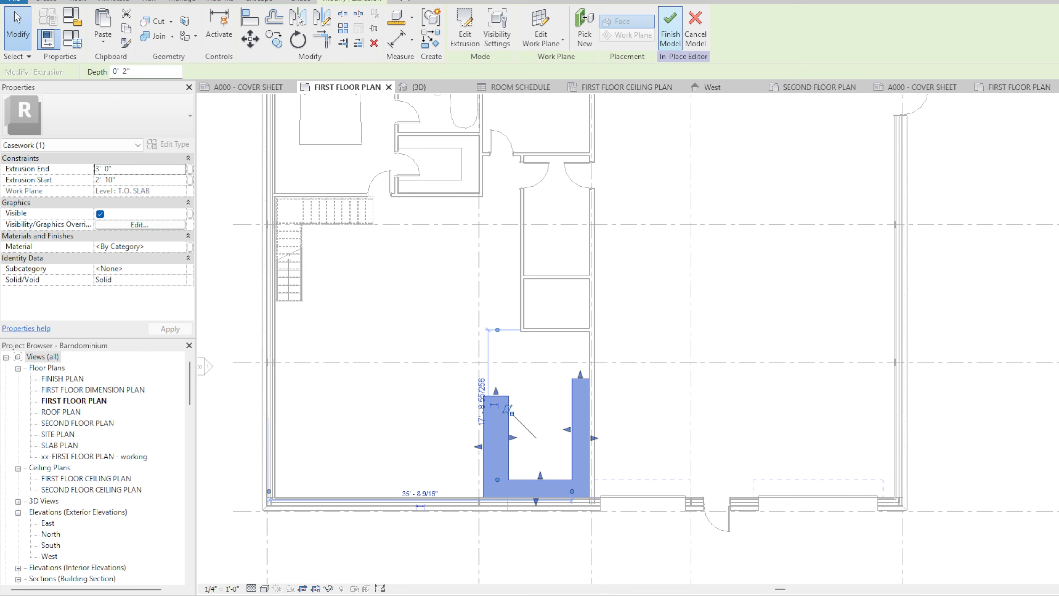
pyautogui.click(670, 28)
# - Place a door in the south wall of the small room north of the kitchen counter, and change its type
pyautogui.moveTo(557, 329); pyautogui.dragTo(557, 347, button='middle')
pyautogui.press('d')
pyautogui.press('r')
pyautogui.press('Escape')
pyautogui.press('Escape')
pyautogui.click(558, 339)
pyautogui.click(108, 115)
pyautogui.click(74, 209)
pyautogui.press('Escape')
pyautogui.moveTo(458, 267); pyautogui.dragTo(464, 261, button='middle')
pyautogui.press('c')
pyautogui.press('m')
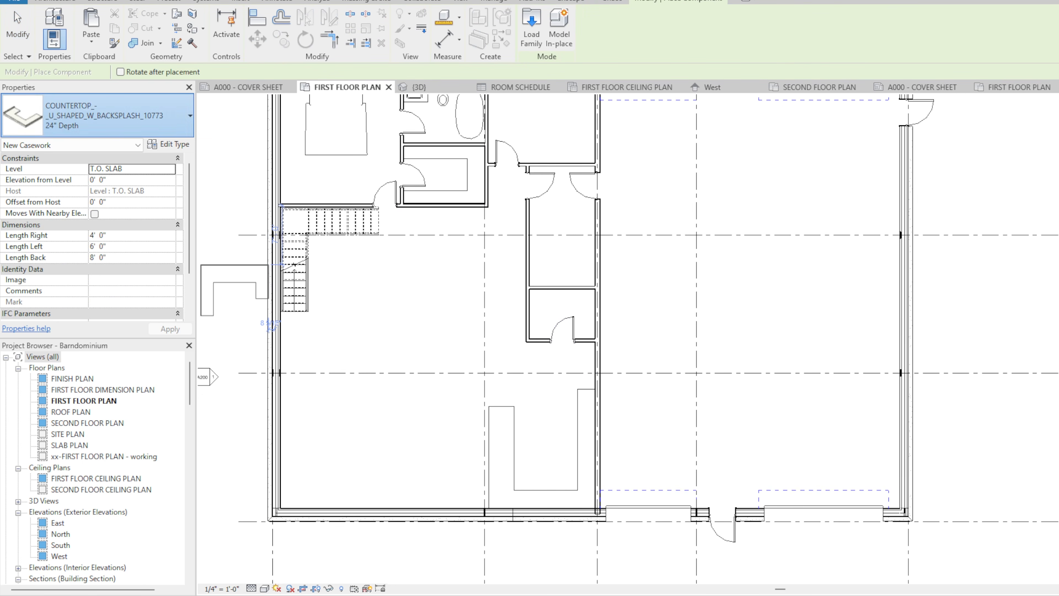
pyautogui.press('Escape')
pyautogui.press('Escape')
# - Place a Sofa 059 L-Shape from the Enscape assets in the living area between the stair and the kitchen counter
pyautogui.click(570, 1)
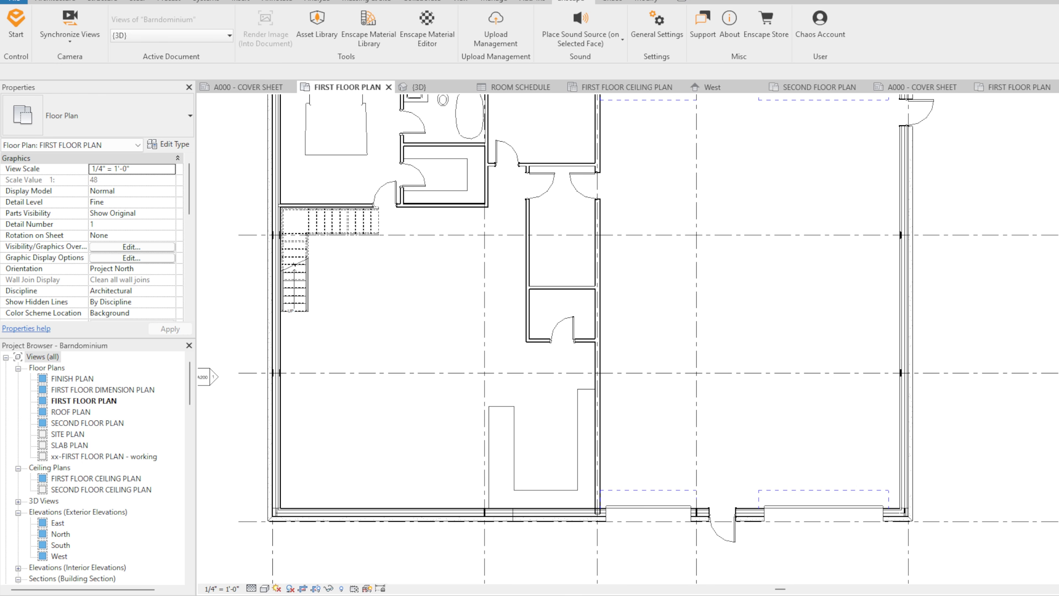
pyautogui.press('space')
pyautogui.press('space')
pyautogui.press('space')
pyautogui.press('space')
pyautogui.click(368, 365)
pyautogui.press('Escape')
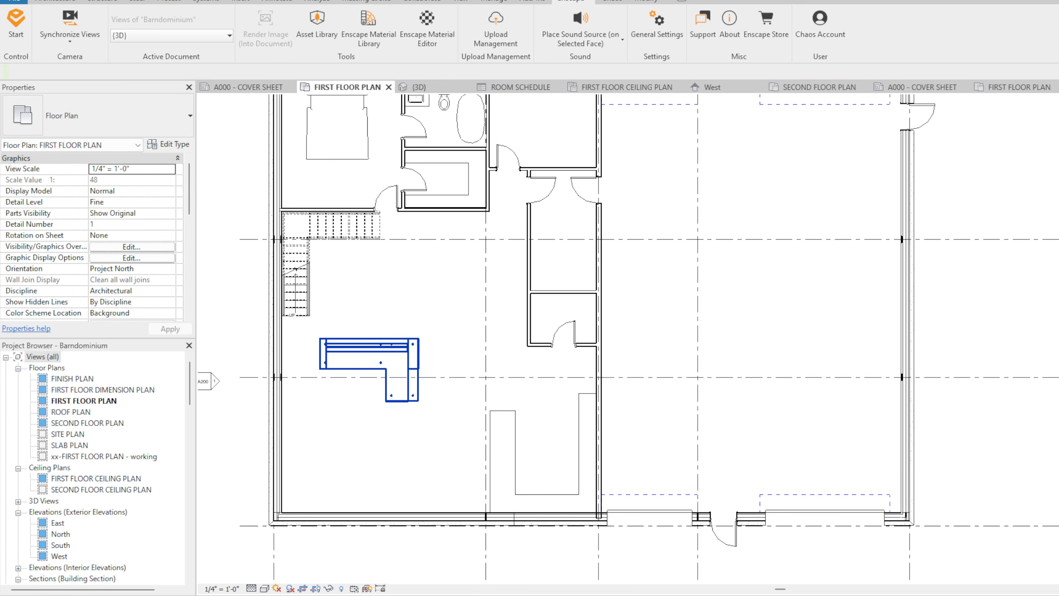
# - Mirror the L-shaped sofa about a north-south axis so that its short leg lies on the west side
pyautogui.click(377, 370)
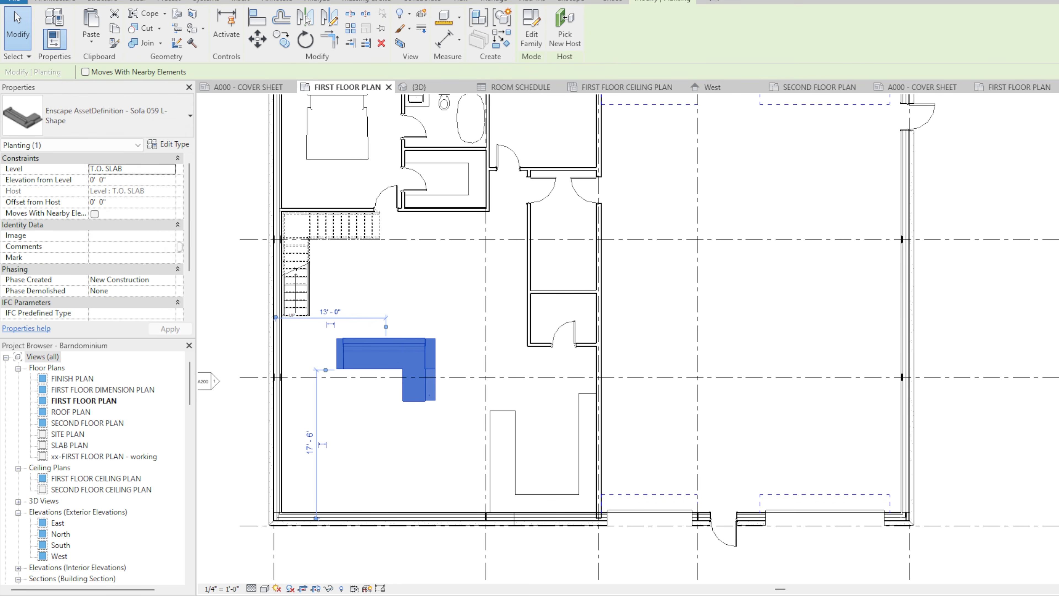
pyautogui.press('d')
pyautogui.press('m')
pyautogui.click(382, 308)
pyautogui.click(382, 434)
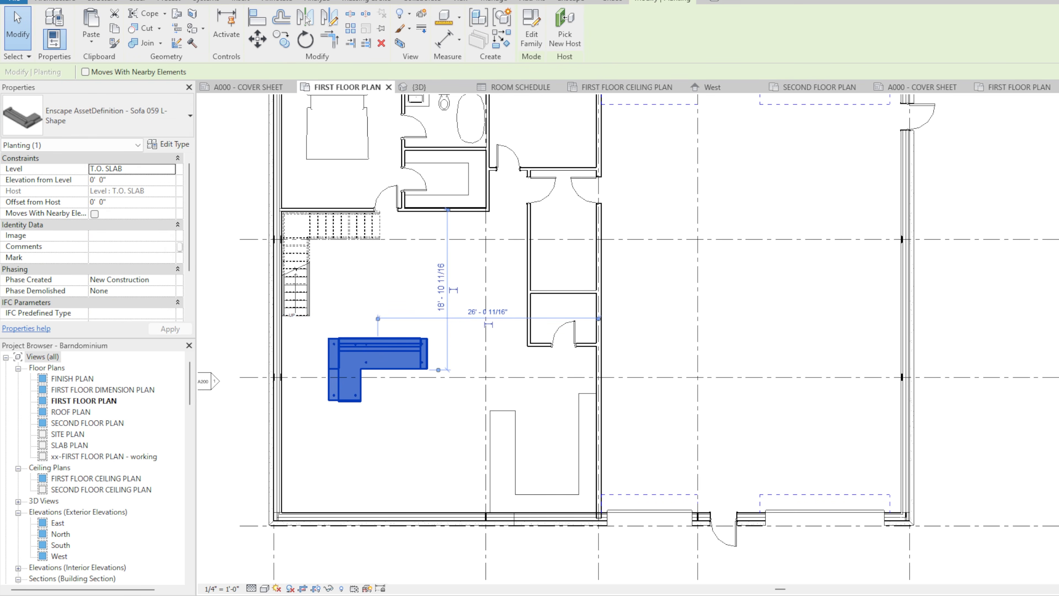
# - Rotate and mirror the sofa so its long side faces east and its short leg lies south, and shift it slightly southeast
pyautogui.press('space')
pyautogui.press('d')
pyautogui.press('m')
pyautogui.click(362, 391)
pyautogui.click(429, 392)
pyautogui.moveTo(394, 406); pyautogui.dragTo(407, 419)
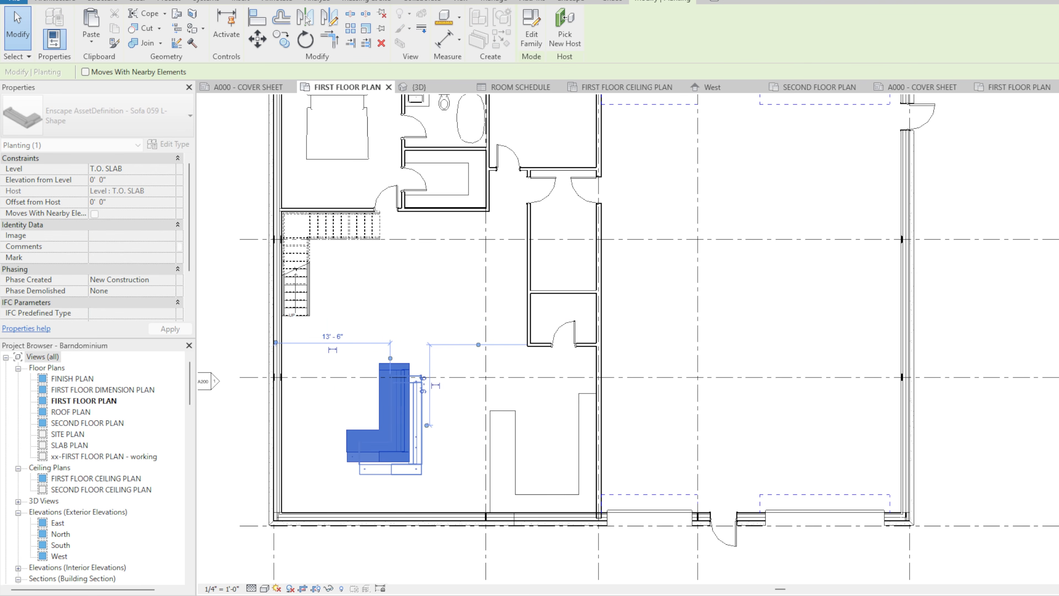
# - Place two armchairs side by side in the living area north of the L-shaped sofa
pyautogui.click(340, 348)
pyautogui.click(421, 302)
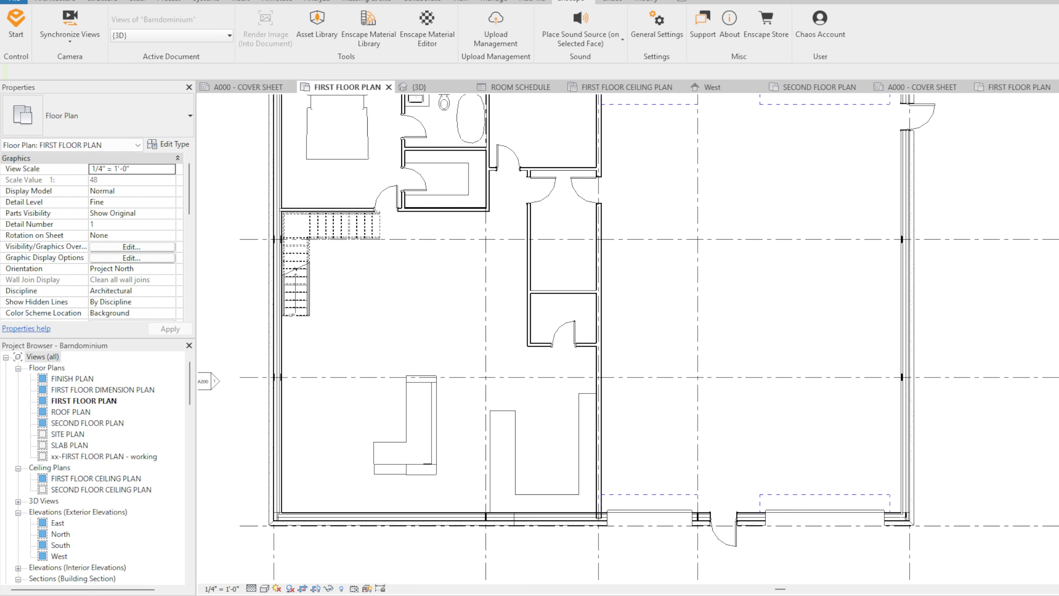
pyautogui.click(326, 345)
pyautogui.click(377, 345)
pyautogui.press('Escape')
pyautogui.scroll(-1, 397, 421)
pyautogui.moveTo(397, 421); pyautogui.dragTo(392, 434, button='middle')
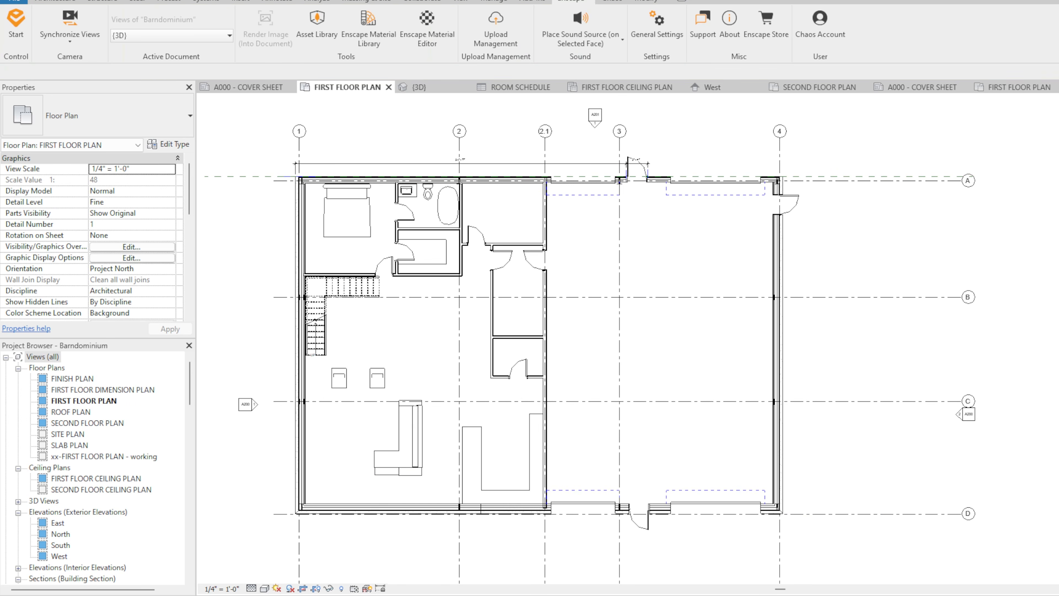
# - Place a Door-Passage-Single-Full_Lite 36" x 84" - HM door in the south exterior wall just west of grid 2
pyautogui.press('d')
pyautogui.press('r')
pyautogui.click(119, 116)
pyautogui.click(119, 115)
pyautogui.click(71, 183)
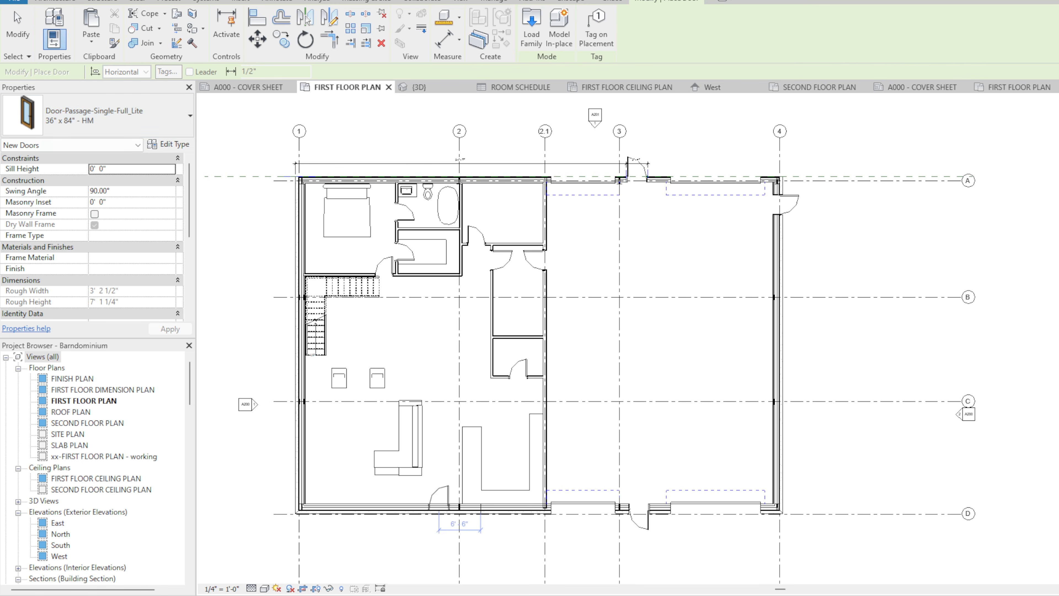
pyautogui.press('Escape')
pyautogui.press('Escape')
# - Shift the L-shaped sofa slightly southwest and move both armchairs south toward it
pyautogui.click(411, 438)
pyautogui.moveTo(410, 437); pyautogui.dragTo(399, 452)
pyautogui.moveTo(377, 377); pyautogui.dragTo(364, 404)
pyautogui.moveTo(339, 377); pyautogui.dragTo(339, 401)
pyautogui.press('Escape')
pyautogui.scroll(1, 434, 246)
pyautogui.scroll(-1, 430, 361)
pyautogui.moveTo(429, 360); pyautogui.dragTo(461, 319, button='middle')
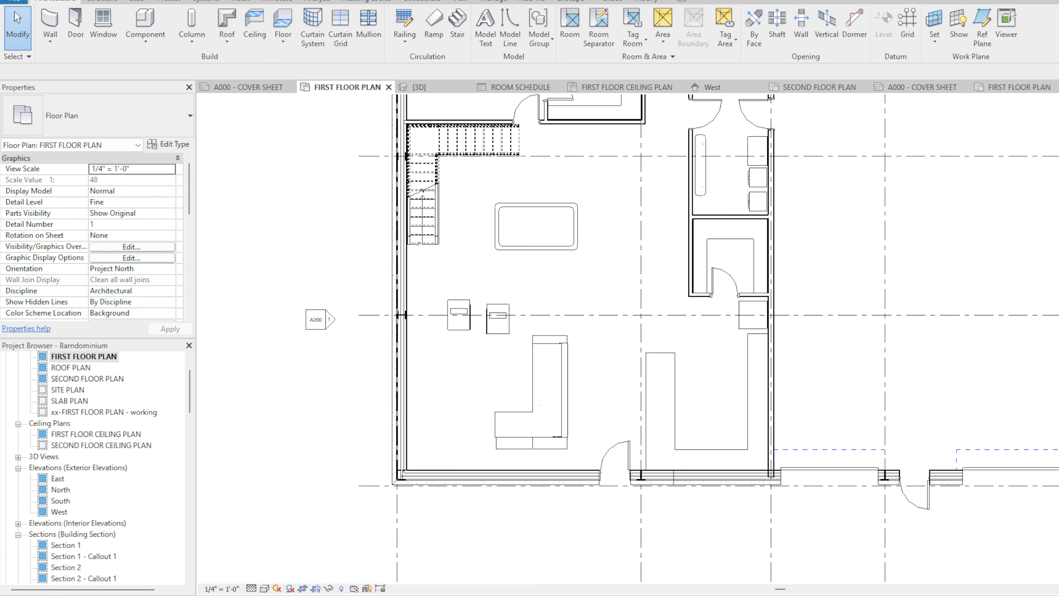
# - Move the sofa and both armchairs north together, keeping their spacing
pyautogui.click(549, 375)
pyautogui.keyDown('ctrl'); pyautogui.click(497, 319); pyautogui.keyUp('ctrl')
pyautogui.keyDown('ctrl'); pyautogui.click(458, 315); pyautogui.keyUp('ctrl')
pyautogui.moveTo(458, 315); pyautogui.dragTo(459, 274)
pyautogui.press('w')
pyautogui.press('a')
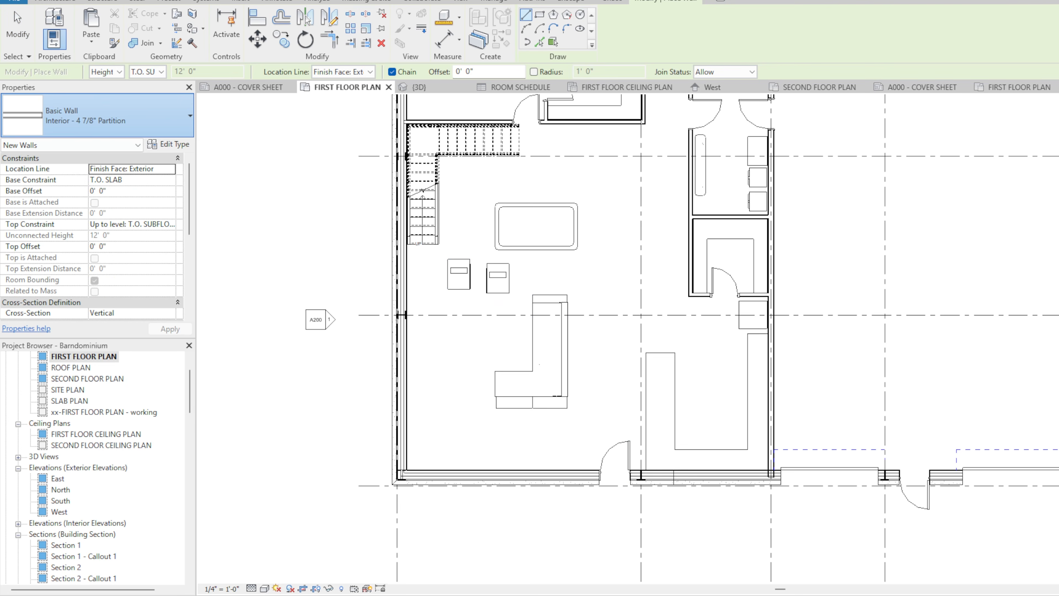
pyautogui.press('Escape')
# - Draw a matching stucco-over-stone exterior wall from the south wall at grid 2 north and west to the west wall, and re-host the entry door in it
pyautogui.click(650, 476)
pyautogui.press('c')
pyautogui.press('s')
pyautogui.scroll(4, 639, 458)
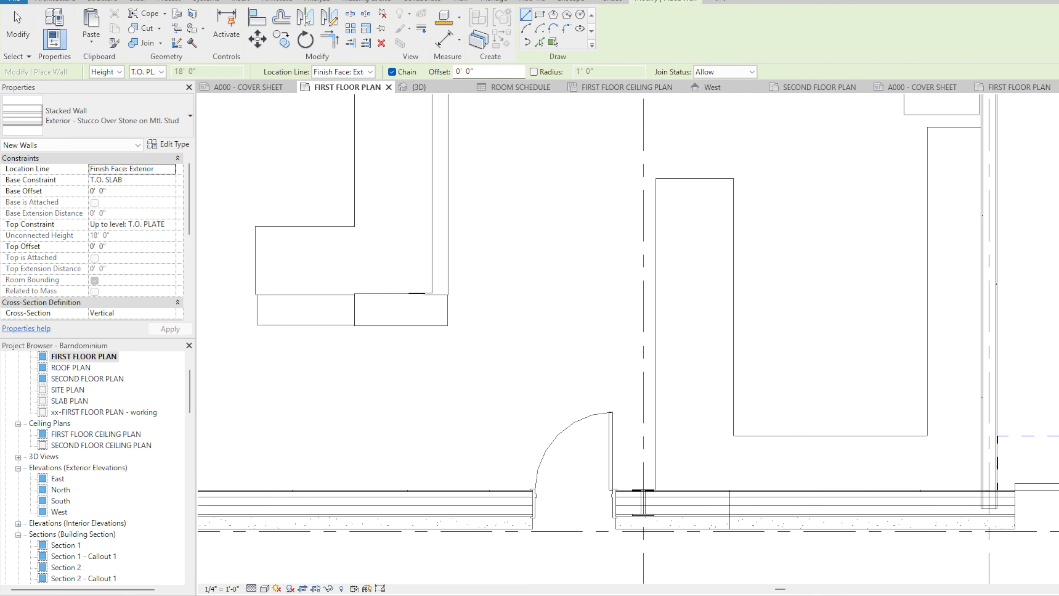
pyautogui.click(339, 114)
pyautogui.click(641, 490)
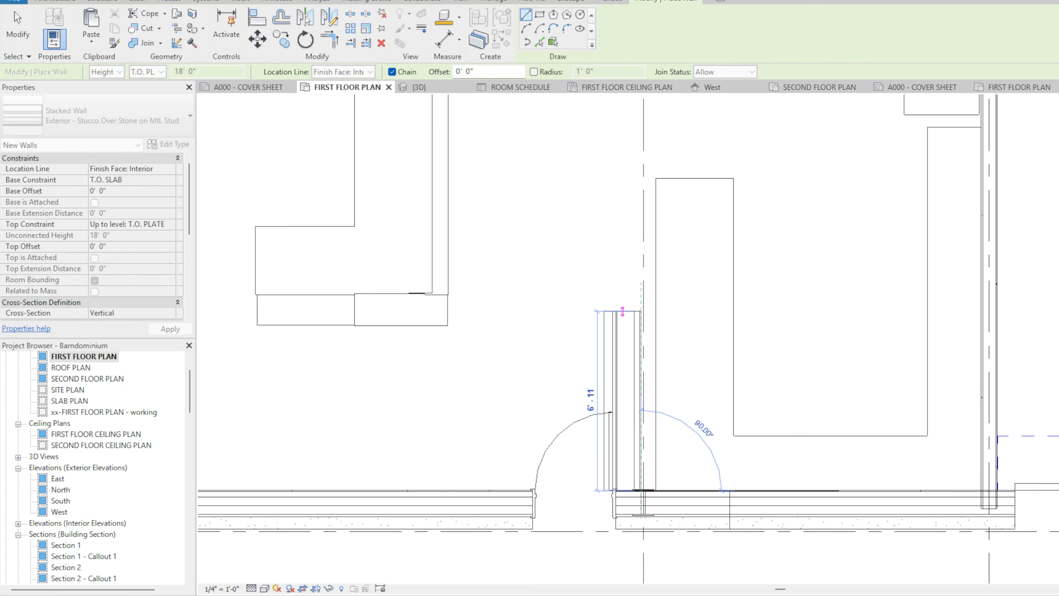
pyautogui.click(640, 334)
pyautogui.moveTo(201, 335); pyautogui.dragTo(576, 361, button='middle')
pyautogui.click(396, 360)
pyautogui.press('Escape')
pyautogui.press('Escape')
pyautogui.click(936, 461)
pyautogui.moveTo(936, 461); pyautogui.dragTo(718, 437, button='middle')
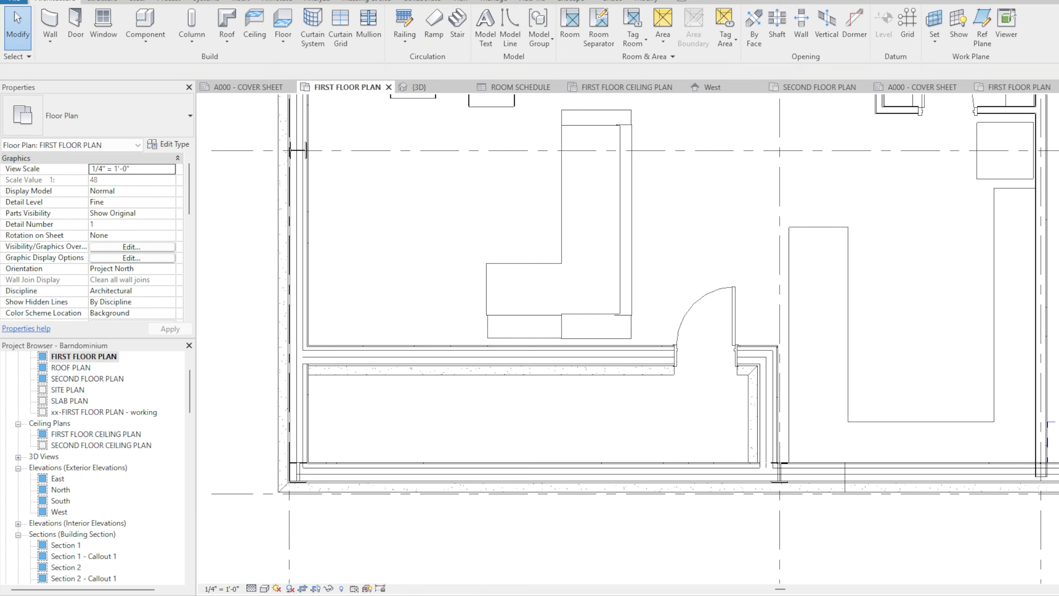
# - Cut a rectangular opening about 14' 5" wide in the south wall of the recess, with a 0 base offset and its top tied to T.O. SUBFLOOR
pyautogui.click(594, 475)
pyautogui.click(125, 180)
pyautogui.write('0')
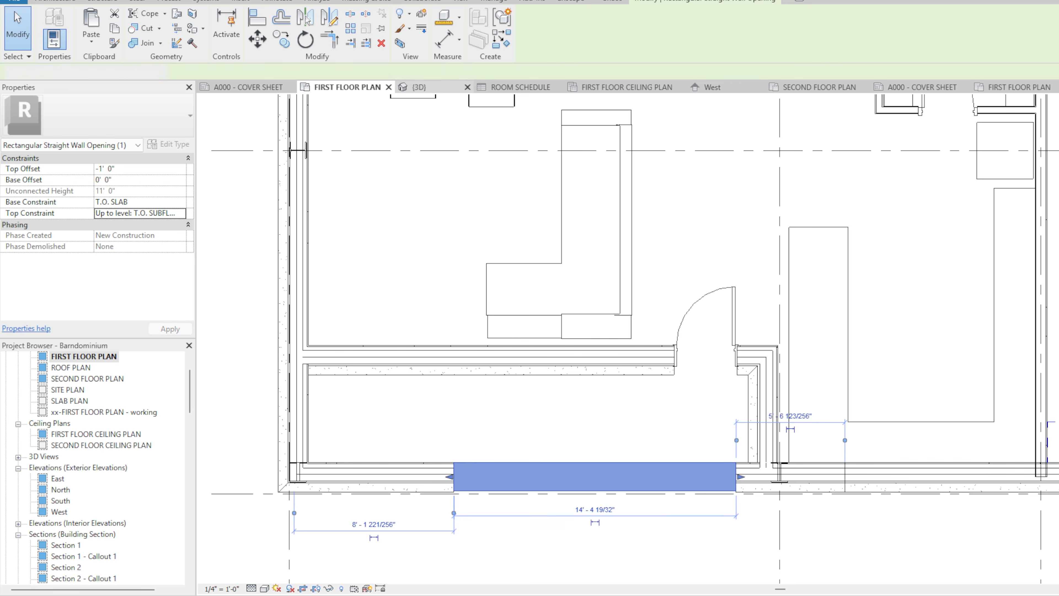
# - Examine the recessed entry and its wall opening in the 3D view, and return to the first floor plan
pyautogui.click(434, 87)
pyautogui.keyDown('shift'); pyautogui.moveTo(662, 288); pyautogui.dragTo(542, 283, button='middle'); pyautogui.keyUp('shift')
pyautogui.scroll(5, 688, 354)
pyautogui.keyDown('shift'); pyautogui.moveTo(688, 354); pyautogui.dragTo(771, 301, button='middle'); pyautogui.keyUp('shift')
pyautogui.scroll(-10, 583, 410)
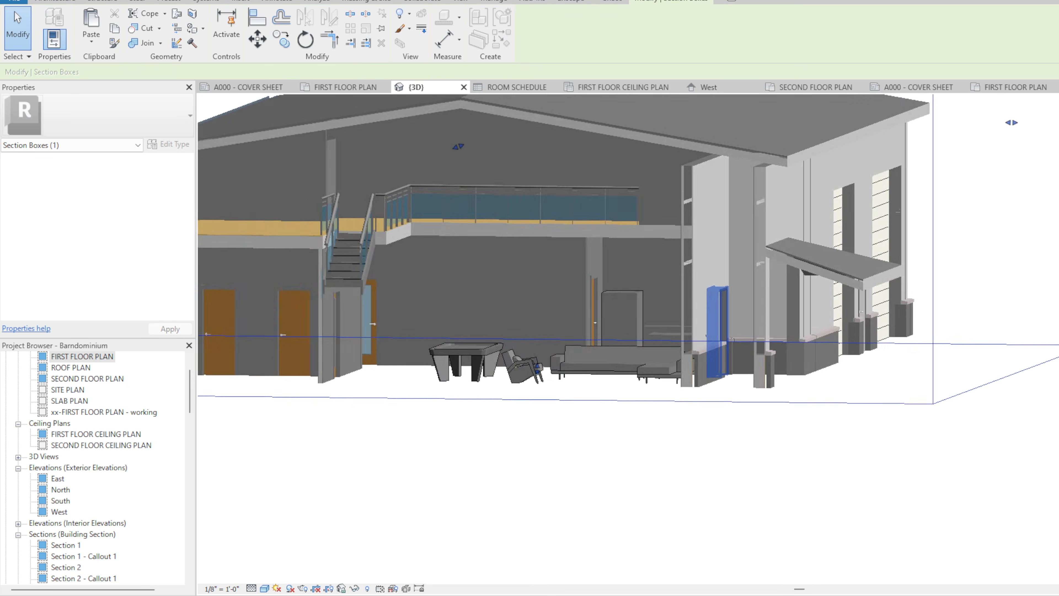
pyautogui.scroll(2, 630, 355)
pyautogui.scroll(-2, 629, 355)
pyautogui.keyDown('shift'); pyautogui.moveTo(629, 355); pyautogui.dragTo(536, 371, button='middle'); pyautogui.keyUp('shift')
pyautogui.scroll(-3, 642, 418)
pyautogui.keyDown('shift'); pyautogui.moveTo(596, 384); pyautogui.dragTo(763, 390, button='middle'); pyautogui.keyUp('shift')
pyautogui.click(346, 87)
# - Try to align the opening's west edge with the west wall face inside the recess, and undo it
pyautogui.click(419, 492)
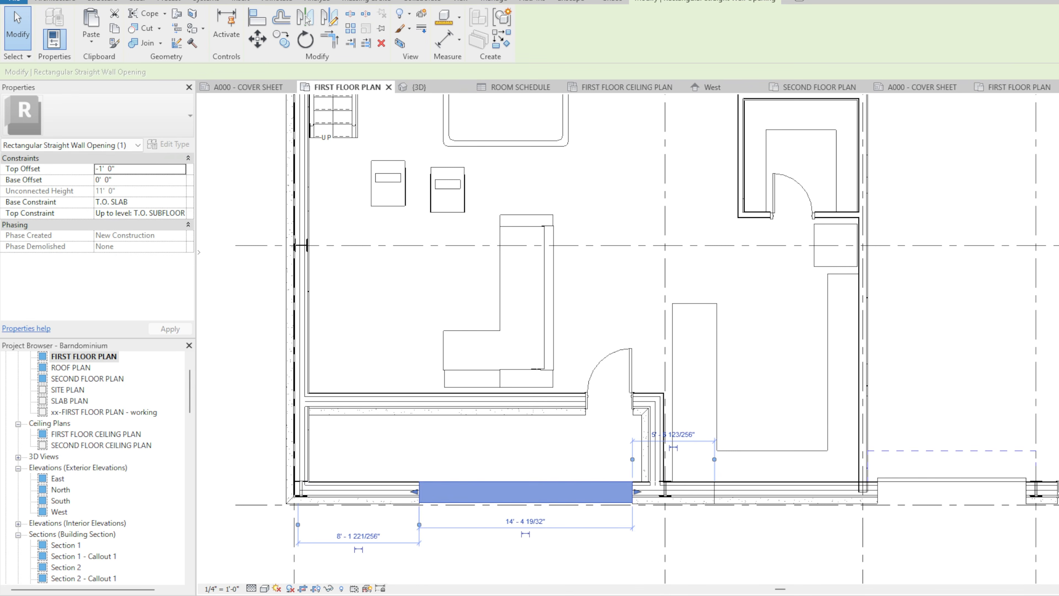
pyautogui.press('a')
pyautogui.press('l')
pyautogui.click(308, 446)
pyautogui.click(418, 492)
pyautogui.hotkey('ctrl', 'z')
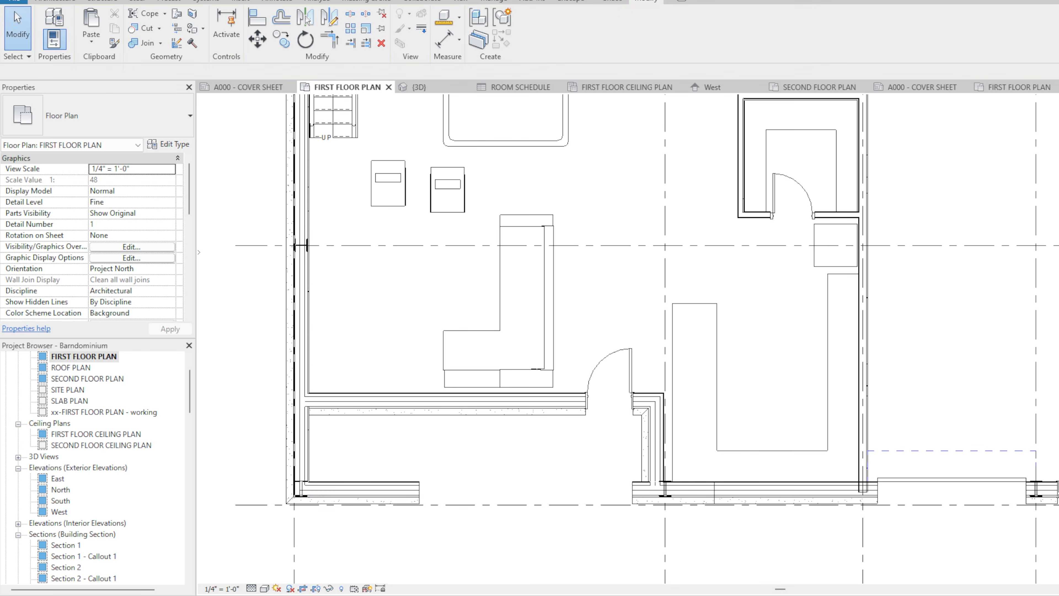
pyautogui.press('Escape')
# - Stretch the south wall opening west and east to the recess's inner side wall faces
pyautogui.click(421, 492)
pyautogui.moveTo(418, 492); pyautogui.dragTo(306, 493)
pyautogui.scroll(3, 640, 493)
pyautogui.moveTo(629, 494); pyautogui.dragTo(641, 494)
pyautogui.press('Escape')
pyautogui.scroll(-5, 579, 513)
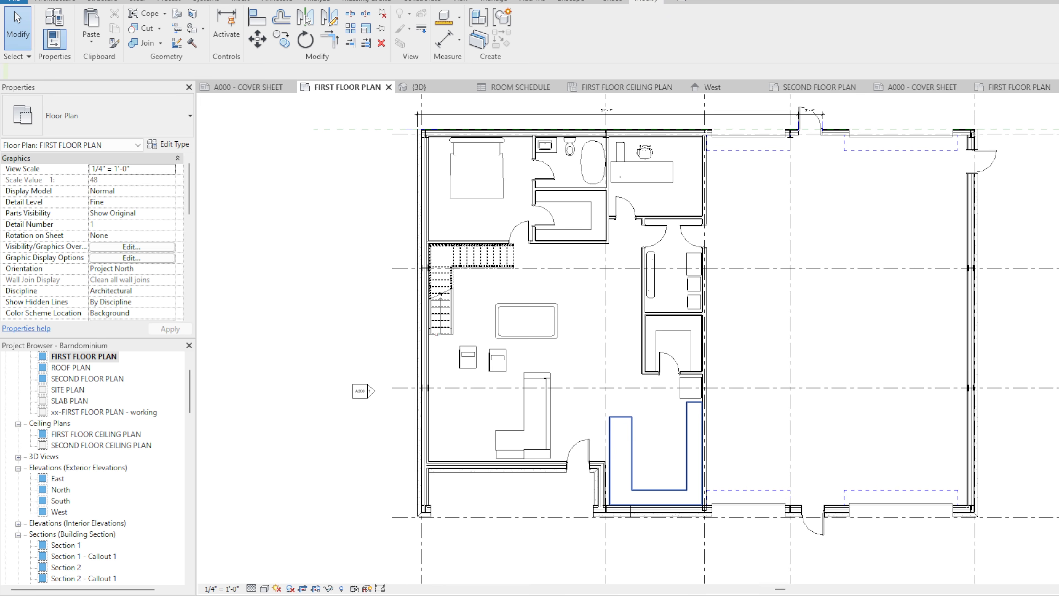
# - Shift both armchairs slightly southwest and the L-shaped sofa slightly west
pyautogui.click(632, 453)
pyautogui.click(497, 360)
pyautogui.keyDown('ctrl'); pyautogui.click(468, 358); pyautogui.keyUp('ctrl')
pyautogui.moveTo(468, 357); pyautogui.dragTo(455, 366)
pyautogui.press('Escape')
pyautogui.scroll(2, 589, 411)
pyautogui.click(558, 476)
pyautogui.moveTo(557, 473); pyautogui.dragTo(543, 473)
pyautogui.press('Escape')
# - Edit the in-place countertop's extrusion sketch and move the west leg's lines west onto grid 2
pyautogui.moveTo(580, 288); pyautogui.dragTo(552, 382, button='middle')
pyautogui.scroll(-2, 576, 377)
pyautogui.click(599, 500)
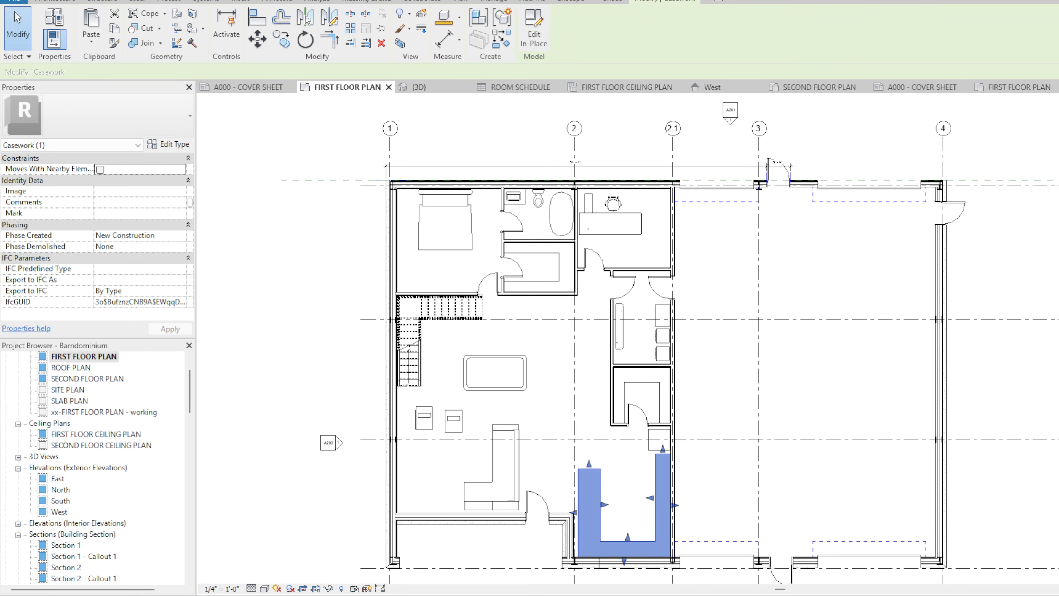
pyautogui.doubleClick(599, 501)
pyautogui.click(600, 500)
pyautogui.doubleClick(600, 500)
pyautogui.moveTo(619, 451); pyautogui.dragTo(559, 494)
pyautogui.scroll(4, 589, 526)
pyautogui.press('m')
pyautogui.press('v')
pyautogui.click(553, 542)
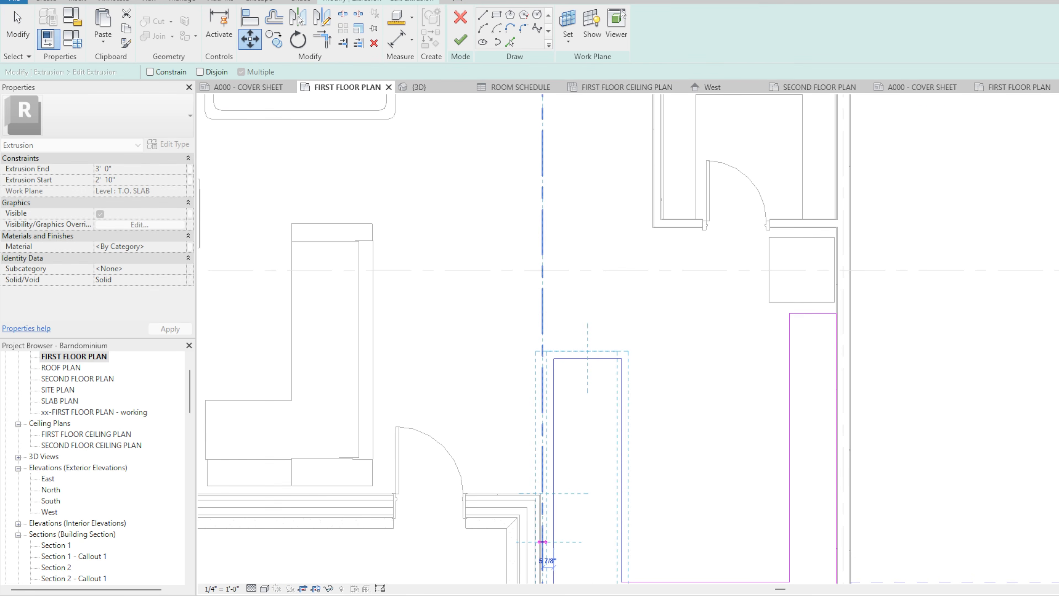
pyautogui.click(542, 541)
pyautogui.press('Escape')
# - Extend the countertop's west leg north to line up with the east leg's end, and finish the in-place model
pyautogui.scroll(-4, 630, 403)
pyautogui.moveTo(629, 402); pyautogui.dragTo(622, 430, button='middle')
pyautogui.moveTo(605, 413); pyautogui.dragTo(605, 396)
pyautogui.click(461, 40)
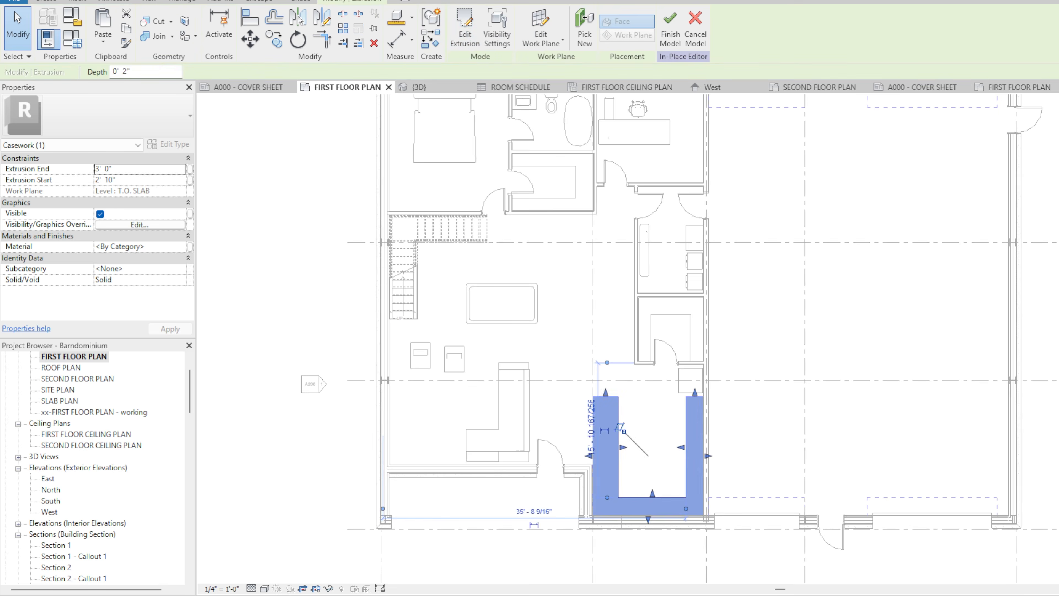
pyautogui.click(670, 27)
# - Move the billiard table slightly northeast in the living area
pyautogui.scroll(-1, 662, 400)
pyautogui.moveTo(662, 400); pyautogui.dragTo(655, 449, button='middle')
pyautogui.scroll(1, 600, 355)
pyautogui.moveTo(533, 367); pyautogui.dragTo(540, 357)
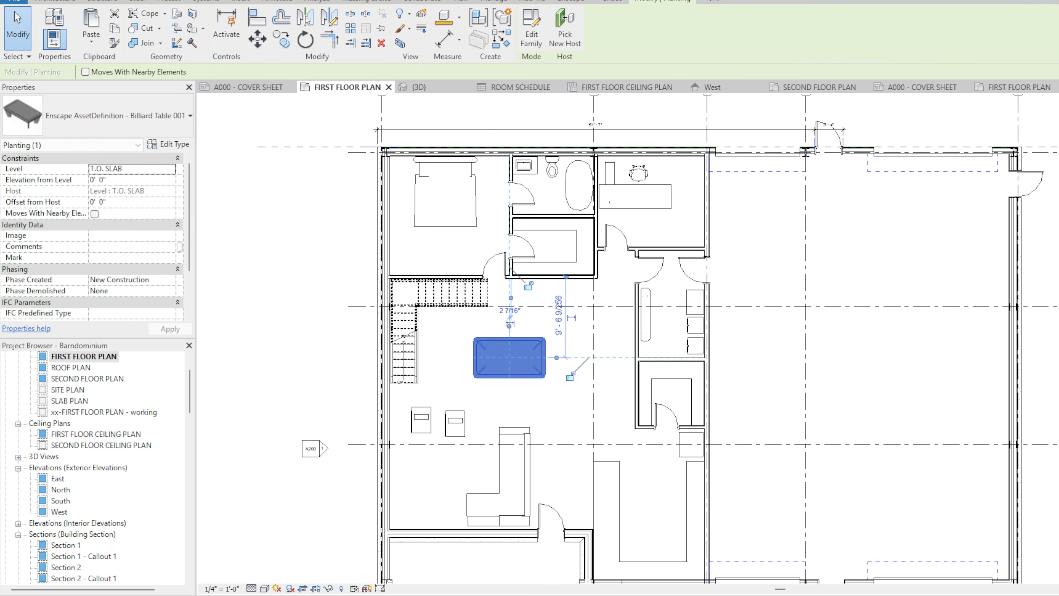
pyautogui.press('Escape')
pyautogui.scroll(-1, 455, 423)
pyautogui.moveTo(455, 424); pyautogui.dragTo(477, 373, button='middle')
# - Check the interior layout in the 3D view and return to the first floor plan
pyautogui.click(418, 87)
pyautogui.click(594, 363)
pyautogui.keyDown('shift'); pyautogui.moveTo(783, 422); pyautogui.dragTo(571, 433, button='middle'); pyautogui.keyUp('shift')
pyautogui.scroll(3, 700, 432)
pyautogui.press('Escape')
pyautogui.doubleClick(82, 356)
# - Place a Base Cabinet-Double Door & 2 Drawer 36" at the kitchen countertop's west leg
pyautogui.press('c')
pyautogui.press('m')
pyautogui.click(97, 115)
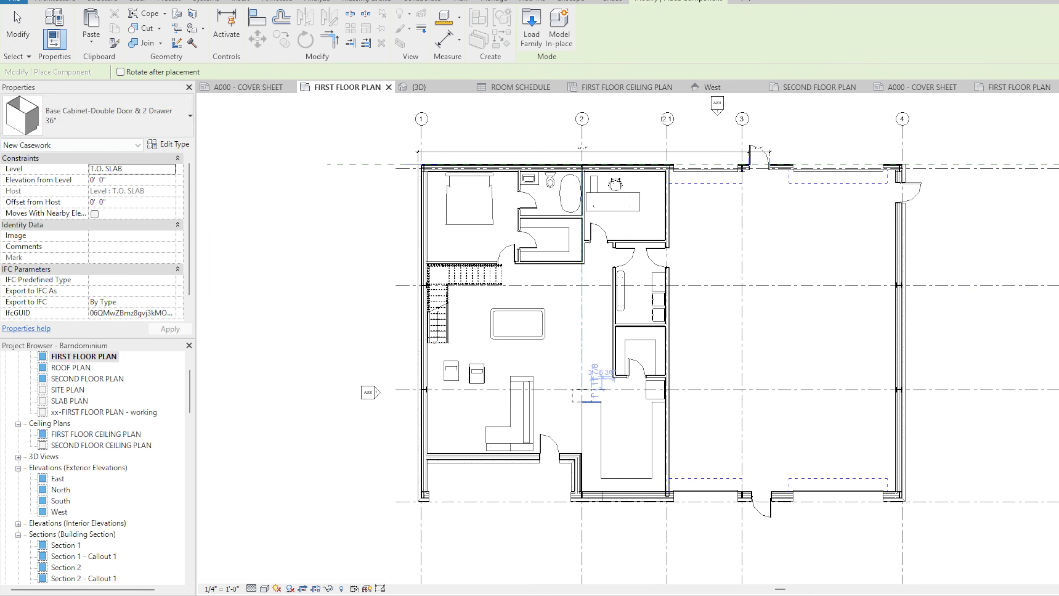
pyautogui.scroll(4, 588, 407)
pyautogui.press('Escape')
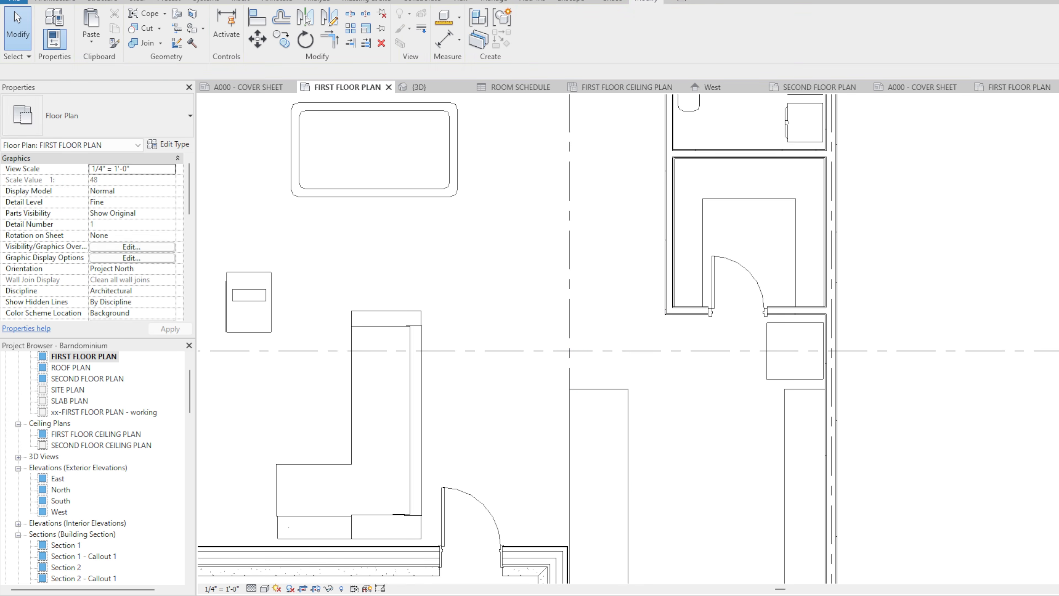
# - Mirror the bedroom suite's bed, bathroom fixtures, closet, partitions, doors and windows about a central north-south axis without keeping a copy
pyautogui.click(646, 471)
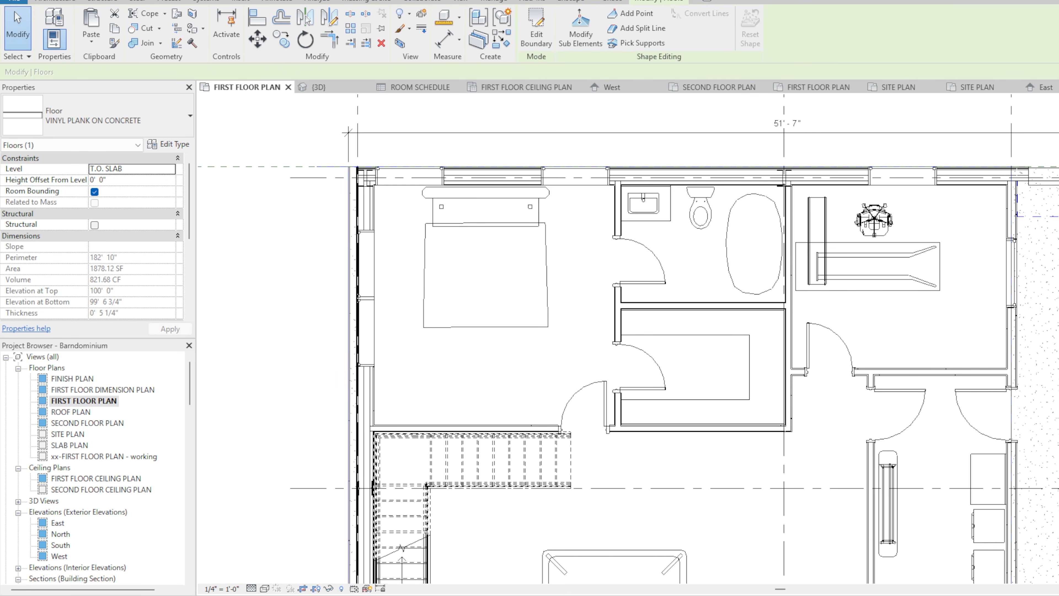
pyautogui.click(604, 396)
pyautogui.keyDown('ctrl'); pyautogui.click(642, 388); pyautogui.keyUp('ctrl')
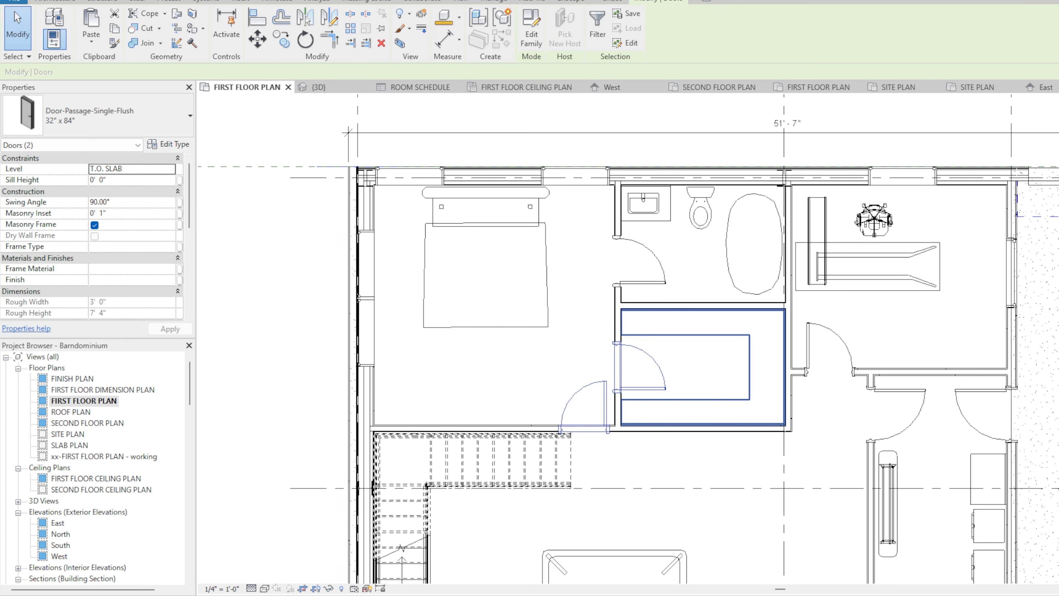
pyautogui.keyDown('ctrl'); pyautogui.click(642, 399); pyautogui.keyUp('ctrl')
pyautogui.keyDown('ctrl'); pyautogui.click(617, 324); pyautogui.keyUp('ctrl')
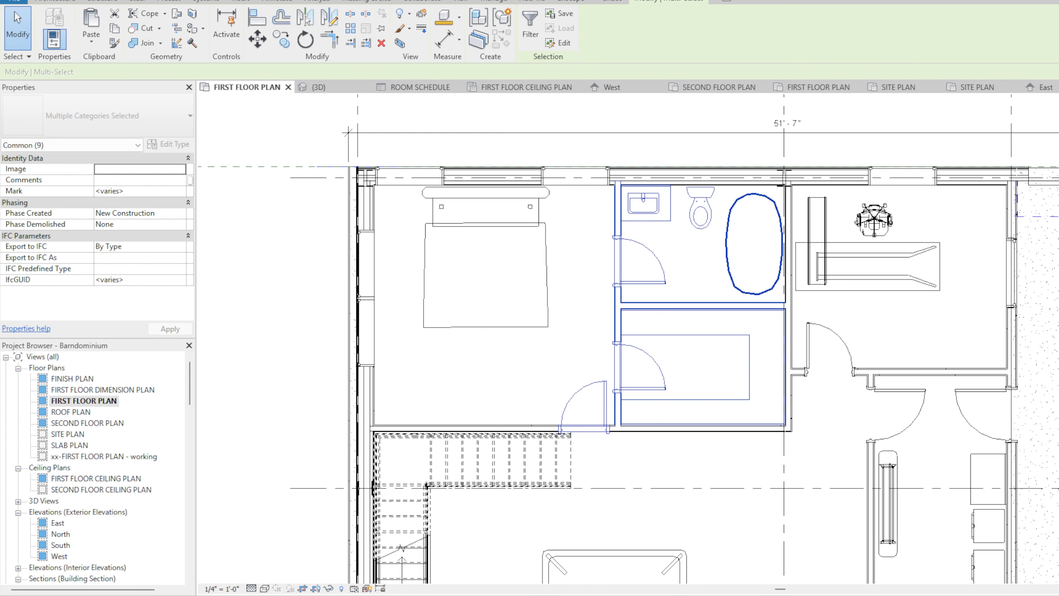
pyautogui.keyDown('ctrl'); pyautogui.click(547, 292); pyautogui.keyUp('ctrl')
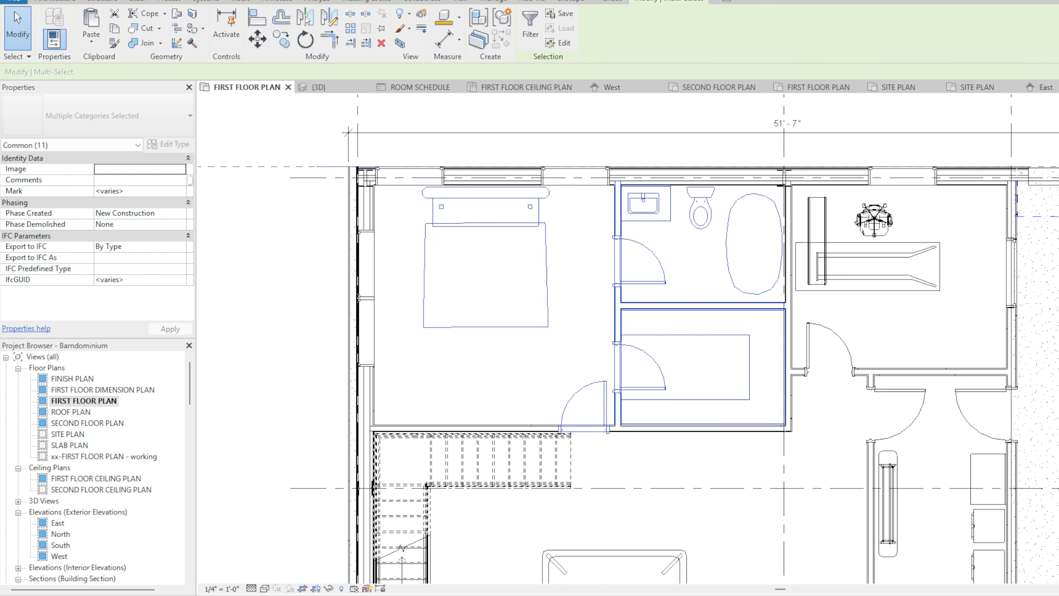
pyautogui.keyDown('ctrl'); pyautogui.click(574, 184); pyautogui.keyUp('ctrl')
pyautogui.moveTo(583, 346); pyautogui.dragTo(578, 324, button='middle')
pyautogui.press('d')
pyautogui.press('m')
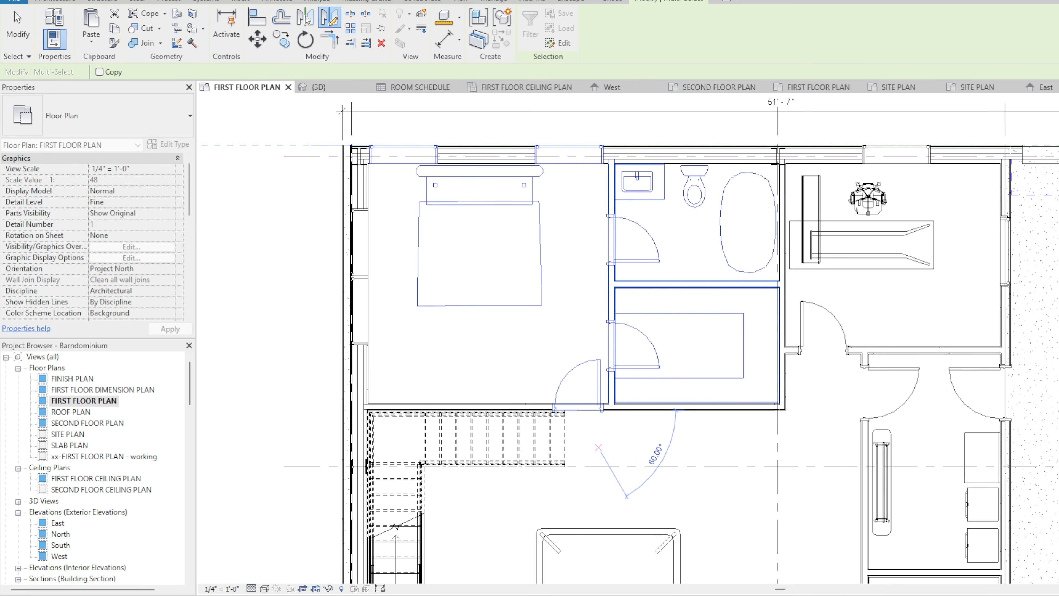
pyautogui.click(577, 509)
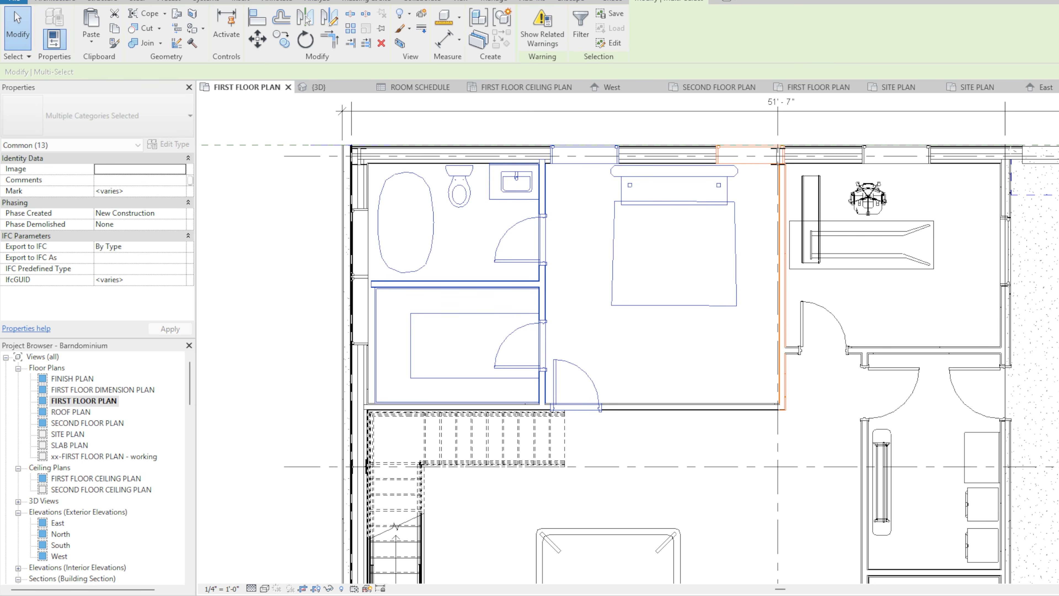
pyautogui.press('Escape')
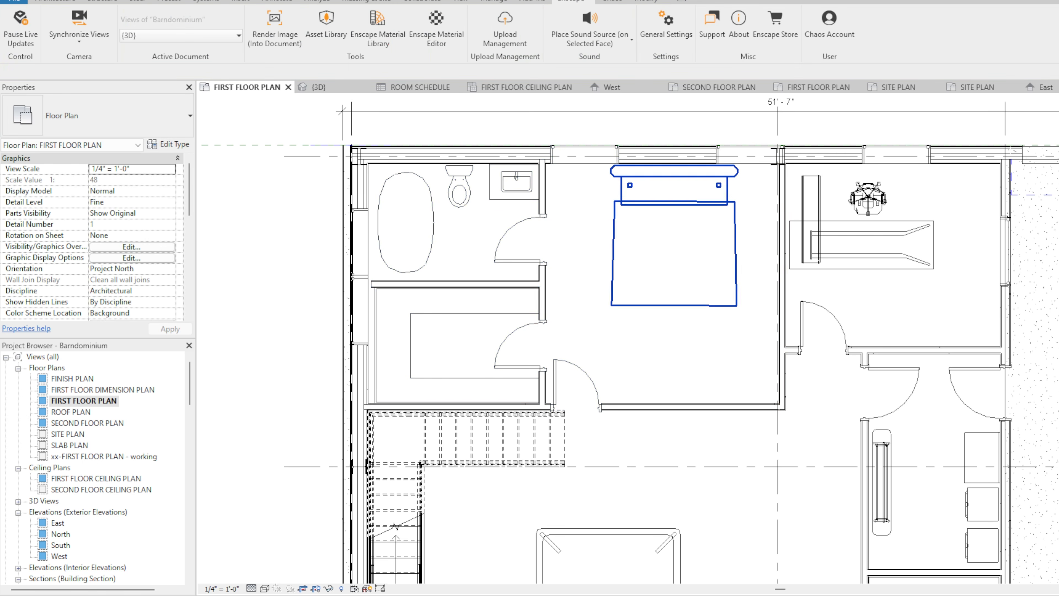
# - Shift the bedroom's east window slightly west off the partition, and re-host the bedroom entry door in the bedroom's east wall
pyautogui.click(748, 155)
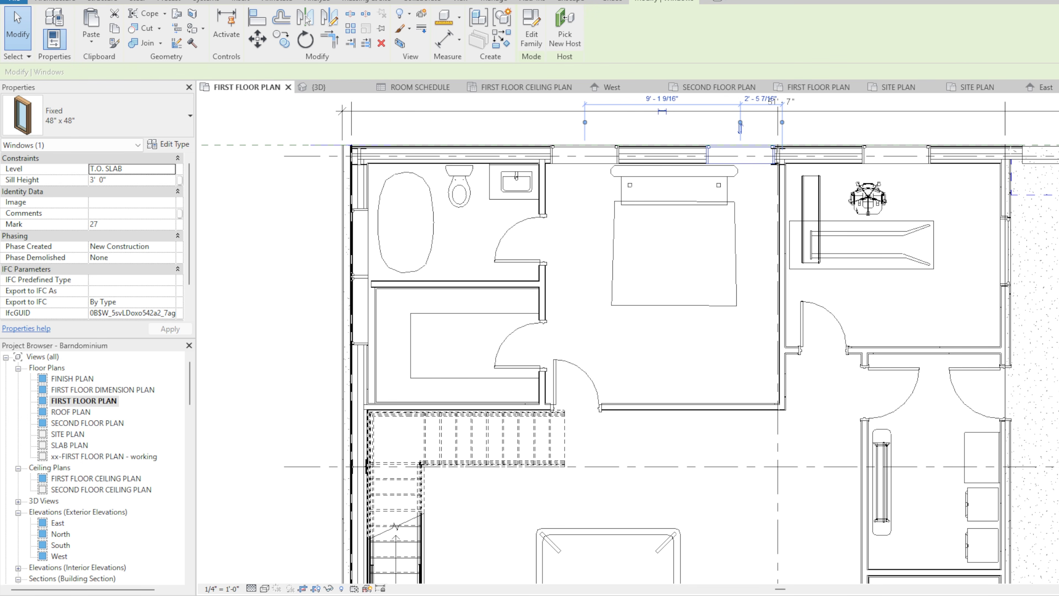
pyautogui.click(578, 381)
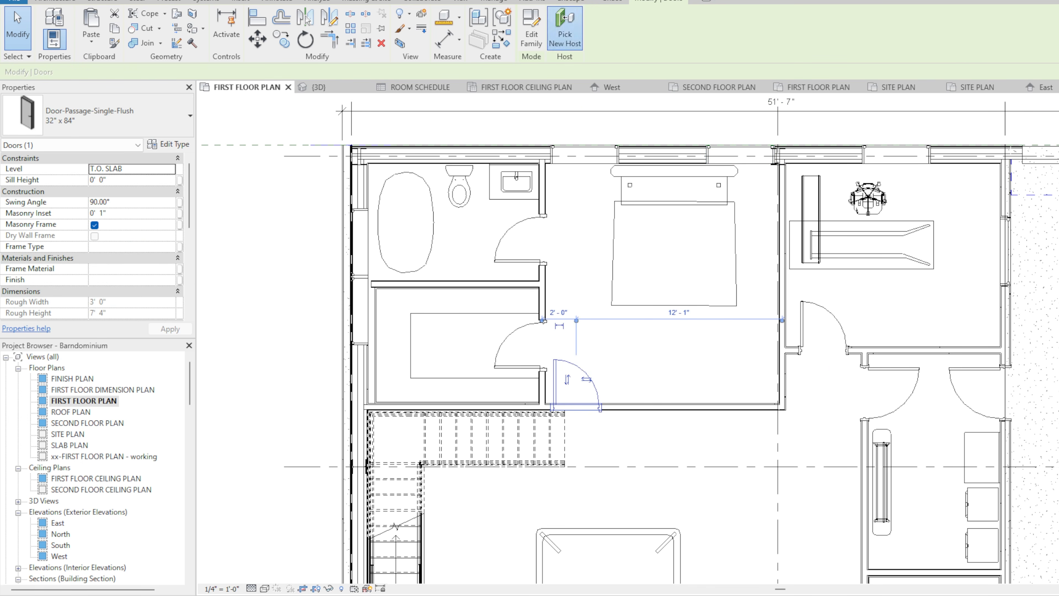
pyautogui.click(565, 29)
pyautogui.click(780, 378)
pyautogui.press('Escape')
# - Move the office's south partition north to about 10' 6" from the north wall, and set the bedroom door 2' from the bedroom's south wall
pyautogui.moveTo(890, 350); pyautogui.dragTo(890, 332)
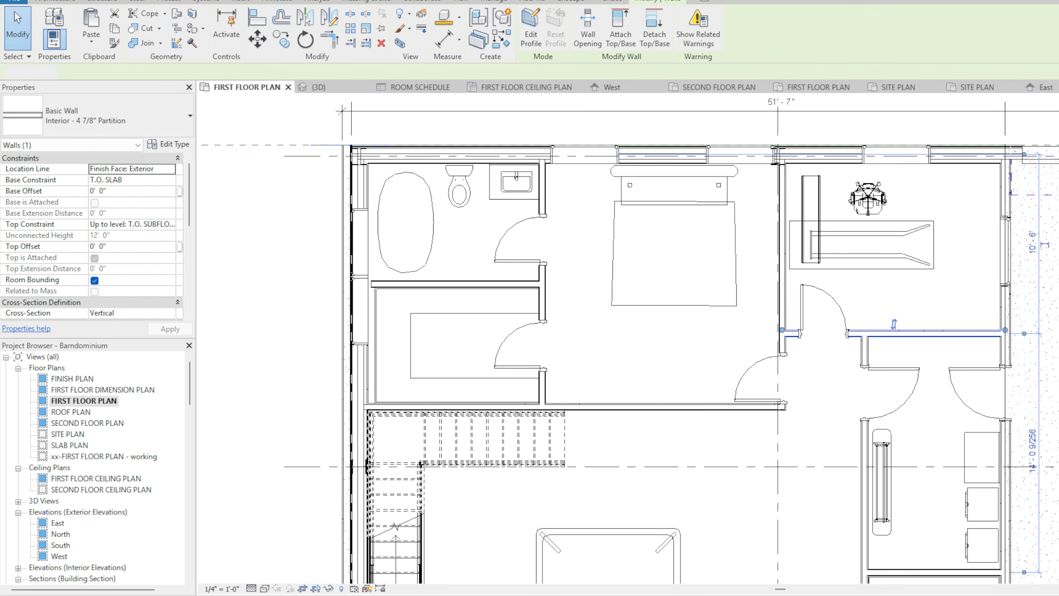
pyautogui.press('Escape')
pyautogui.click(779, 380)
pyautogui.click(687, 391)
pyautogui.write('2')
pyautogui.press('Return')
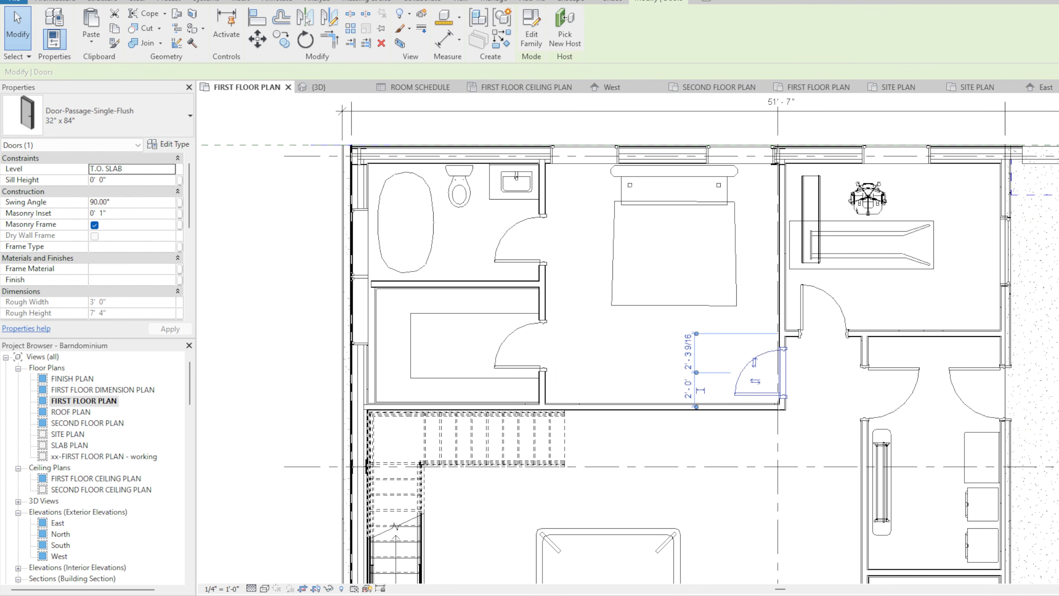
pyautogui.press('Escape')
pyautogui.scroll(-1, 606, 370)
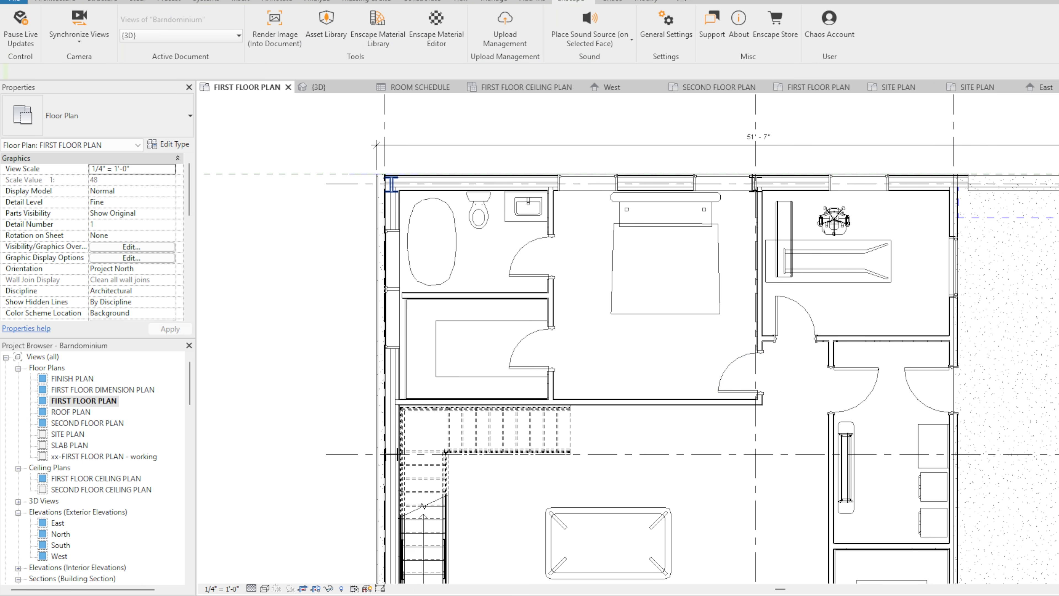
# - Delete the two west wall windows at the mirrored bathroom and closet
pyautogui.click(392, 319)
pyautogui.press('Delete')
pyautogui.click(392, 259)
pyautogui.press('Escape')
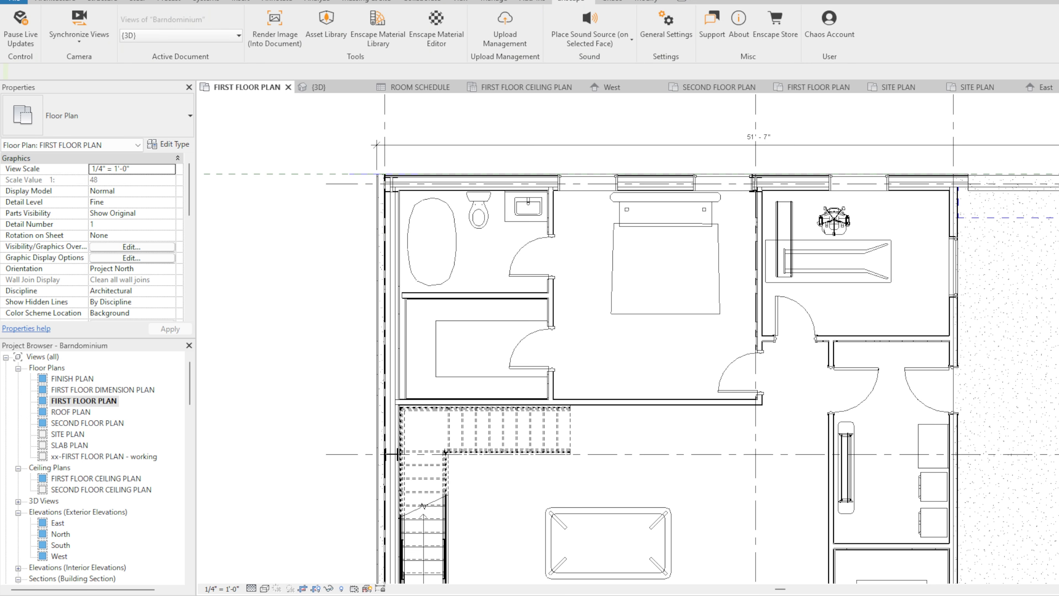
# - Lower the top of the 3D view's section box to cut the building open above the first-floor rooms
pyautogui.click(319, 87)
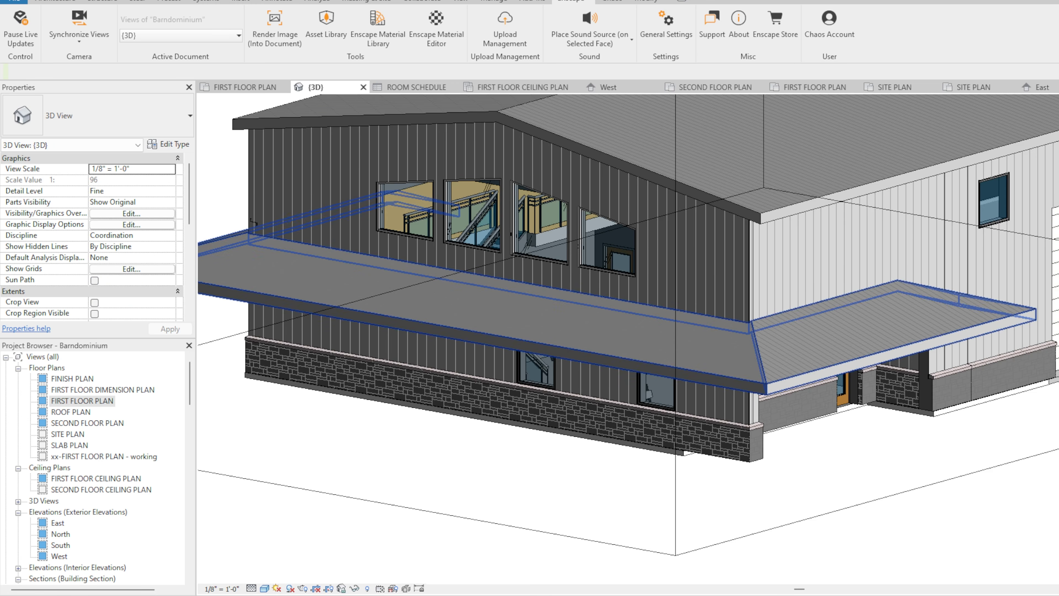
pyautogui.scroll(-3, 541, 324)
pyautogui.click(541, 283)
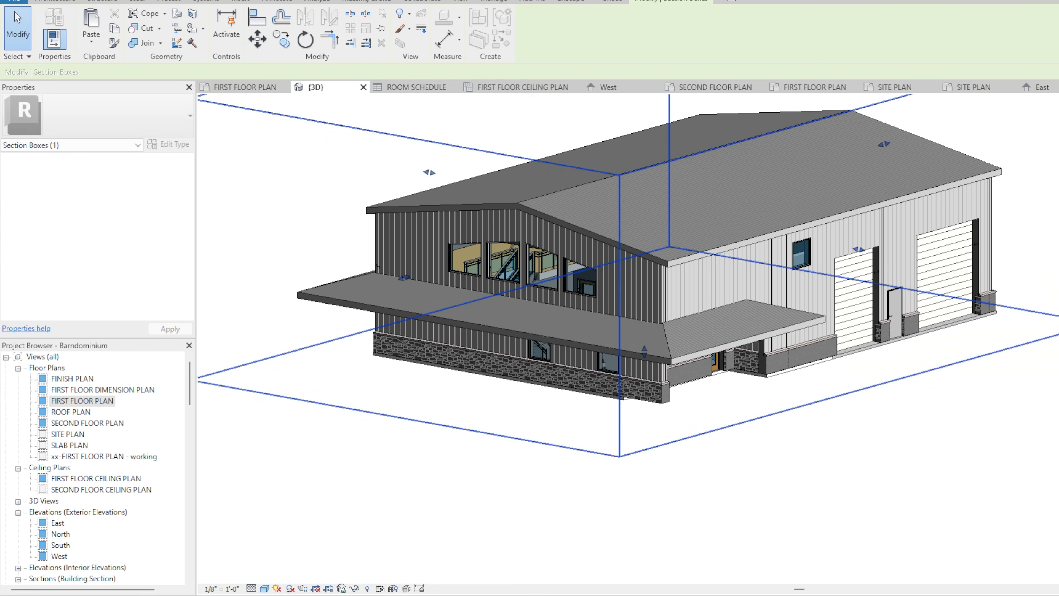
pyautogui.scroll(-2, 541, 348)
pyautogui.moveTo(541, 348); pyautogui.dragTo(542, 398, button='middle')
pyautogui.moveTo(609, 216); pyautogui.dragTo(609, 354)
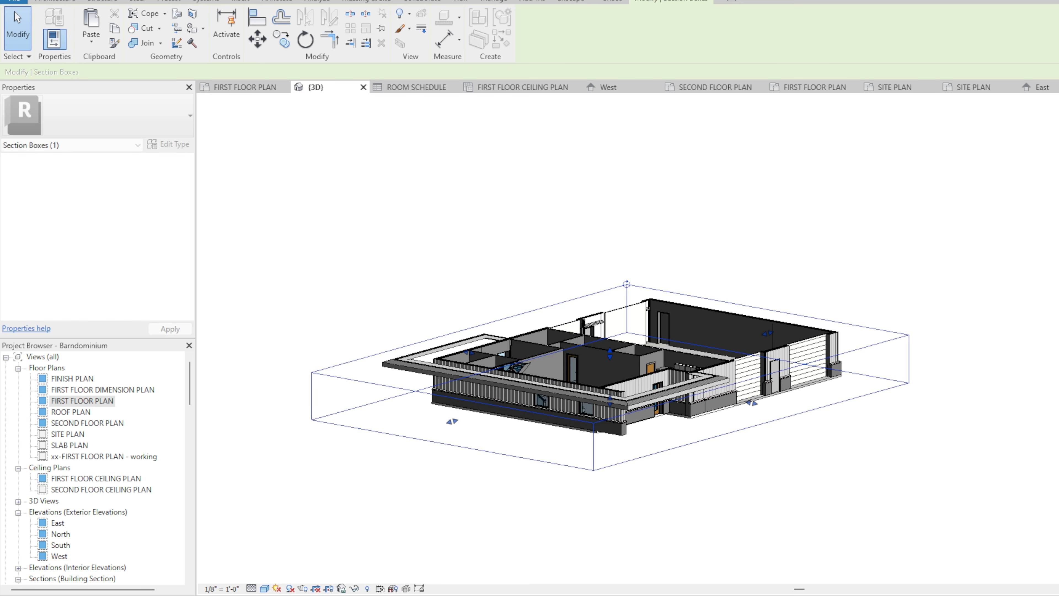
# - Examine the first-floor rooms, stair and furniture in the cut-open 3D view, and return to the first floor plan
pyautogui.keyDown('shift'); pyautogui.moveTo(610, 354); pyautogui.dragTo(550, 371, button='middle'); pyautogui.keyUp('shift')
pyautogui.scroll(4, 605, 349)
pyautogui.keyDown('shift'); pyautogui.moveTo(605, 349); pyautogui.dragTo(542, 355, button='middle'); pyautogui.keyUp('shift')
pyautogui.keyDown('shift'); pyautogui.moveTo(375, 367); pyautogui.dragTo(325, 368, button='middle'); pyautogui.keyUp('shift')
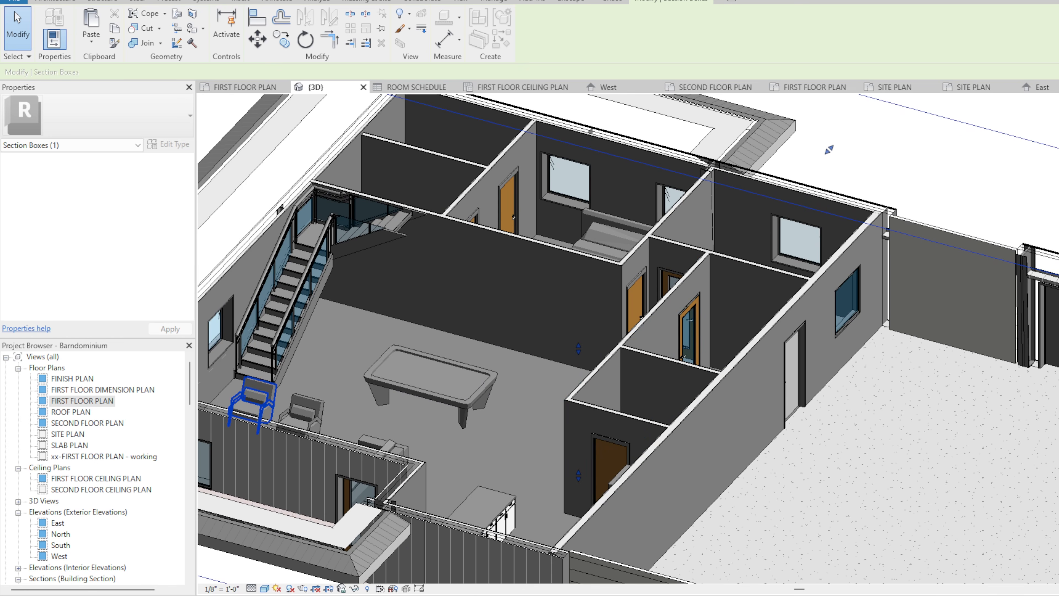
pyautogui.press('Escape')
pyautogui.doubleClick(83, 400)
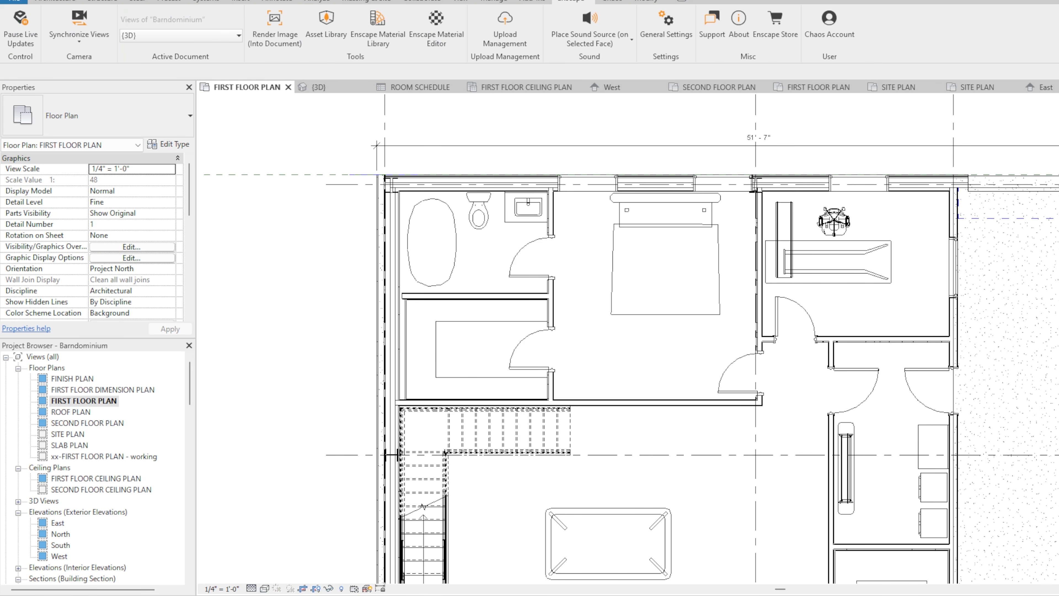